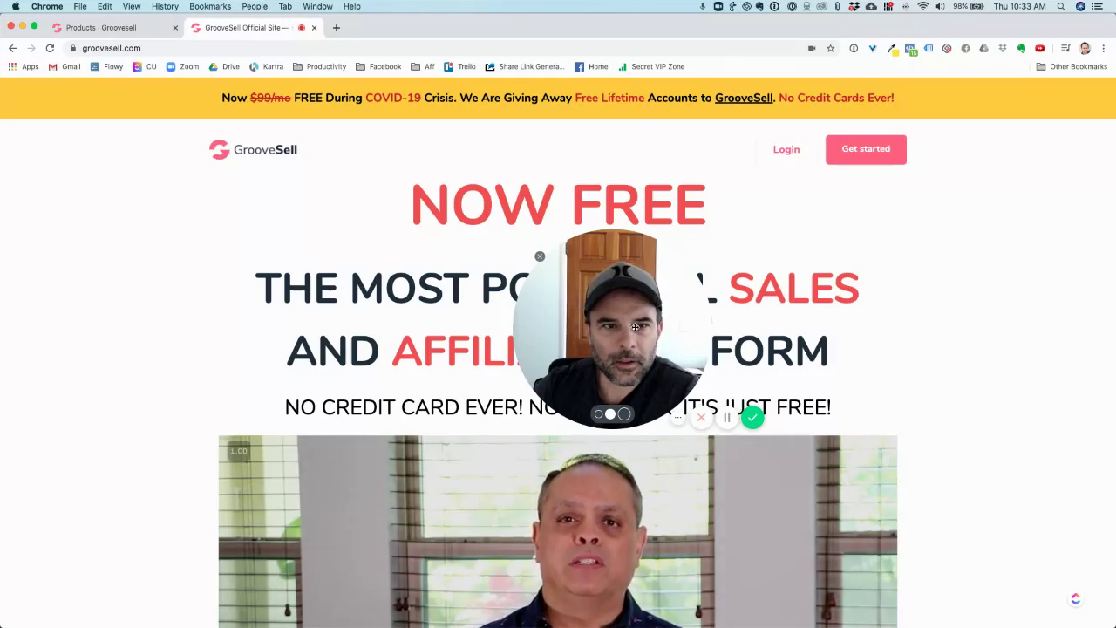
- Highlight the NOW FREE heading on the GrooveSell homepage
mouse_move(635, 327)
left_mouse_down()
mouse_move(200, 366)
mouse_move(121, 555)
left_mouse_up()
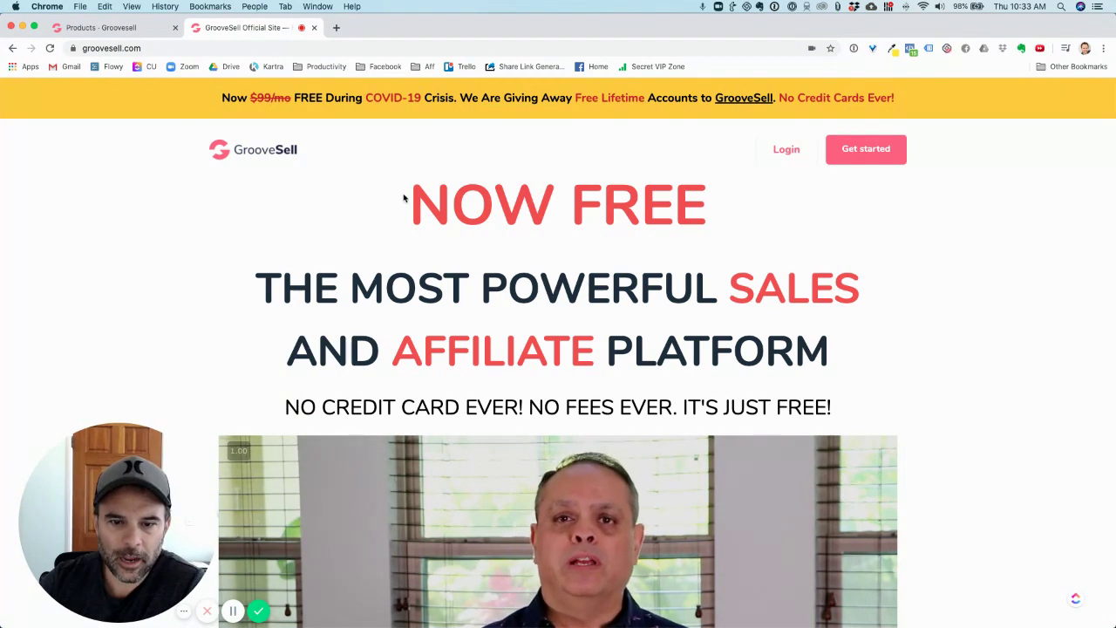
left_click_drag(404, 198, 730, 200)
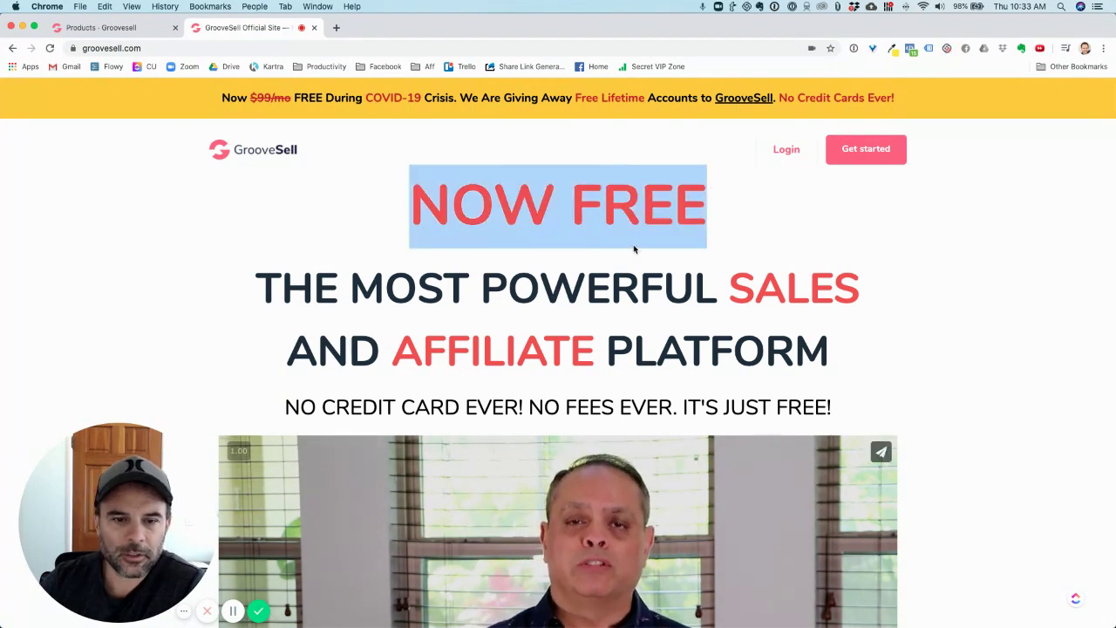
left_click(524, 257)
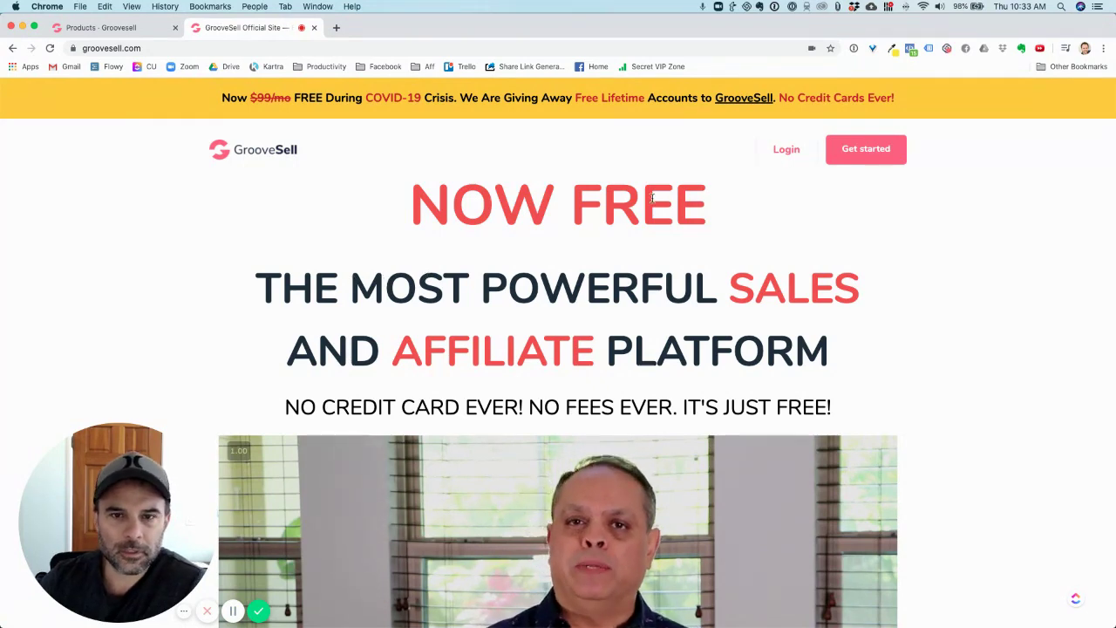
- Scroll down through GrooveSell's sales and affiliate feature list
scroll(653, 198, "down", 2)
scroll(652, 201, "down", 5)
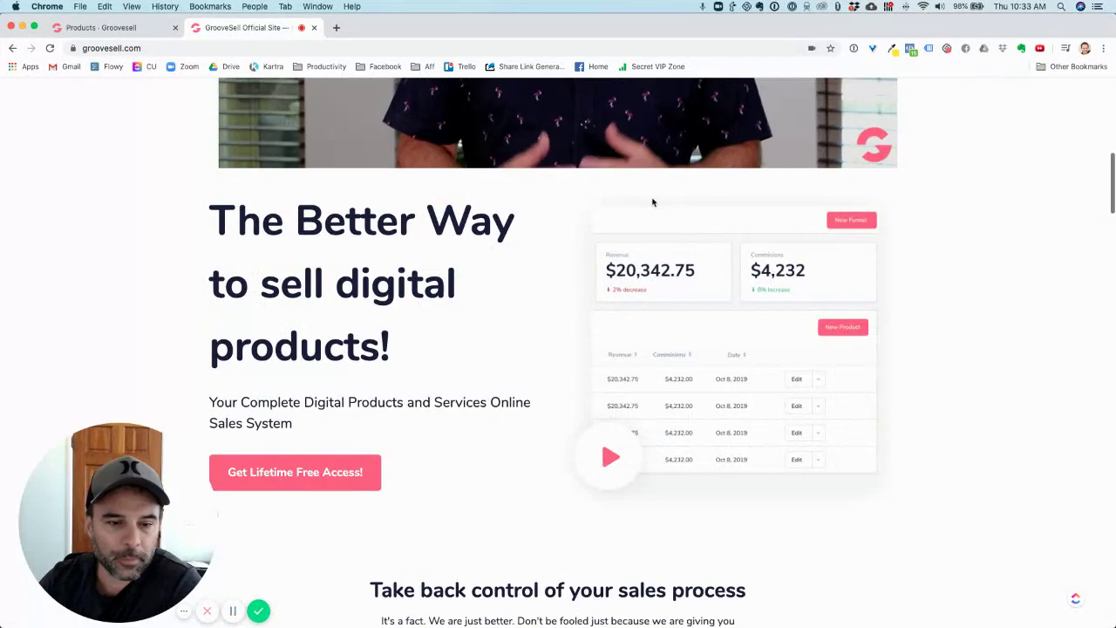
scroll(652, 202, "down", 1)
scroll(652, 201, "down", 1)
scroll(653, 201, "down", 1)
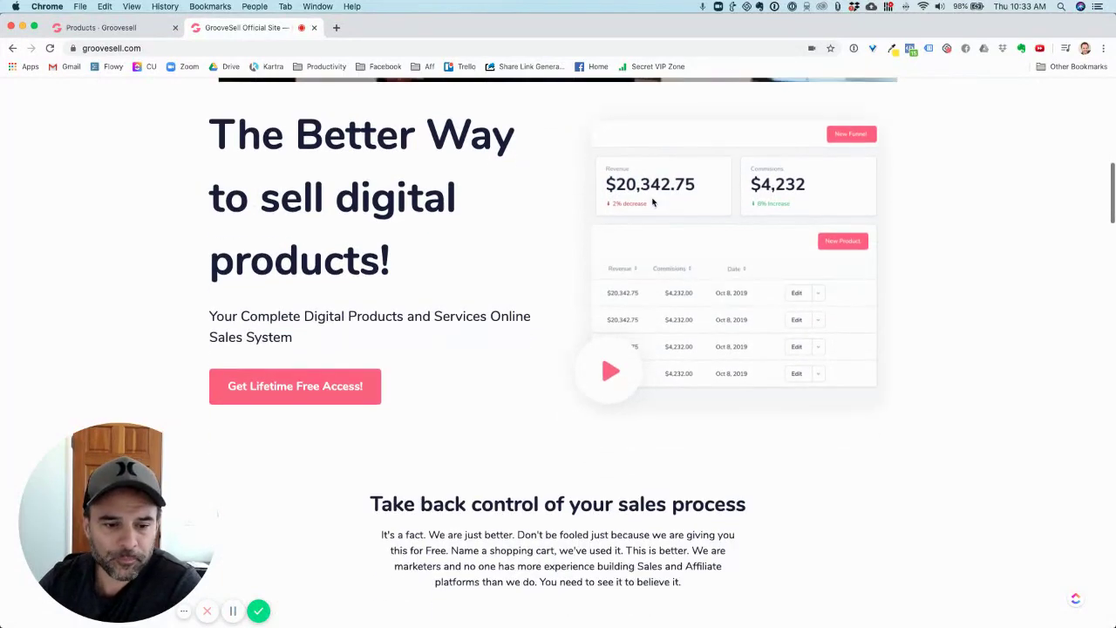
scroll(652, 202, "down", 5)
scroll(653, 202, "down", 2)
scroll(653, 202, "down", 8)
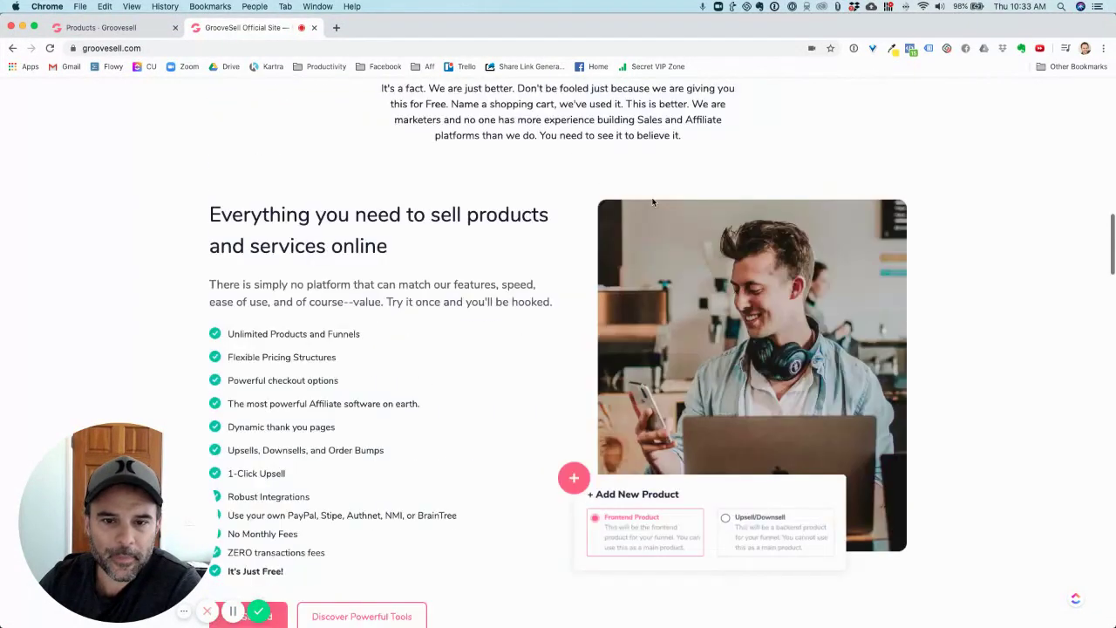
scroll(652, 201, "down", 5)
scroll(652, 202, "up", 2)
scroll(653, 202, "up", 2)
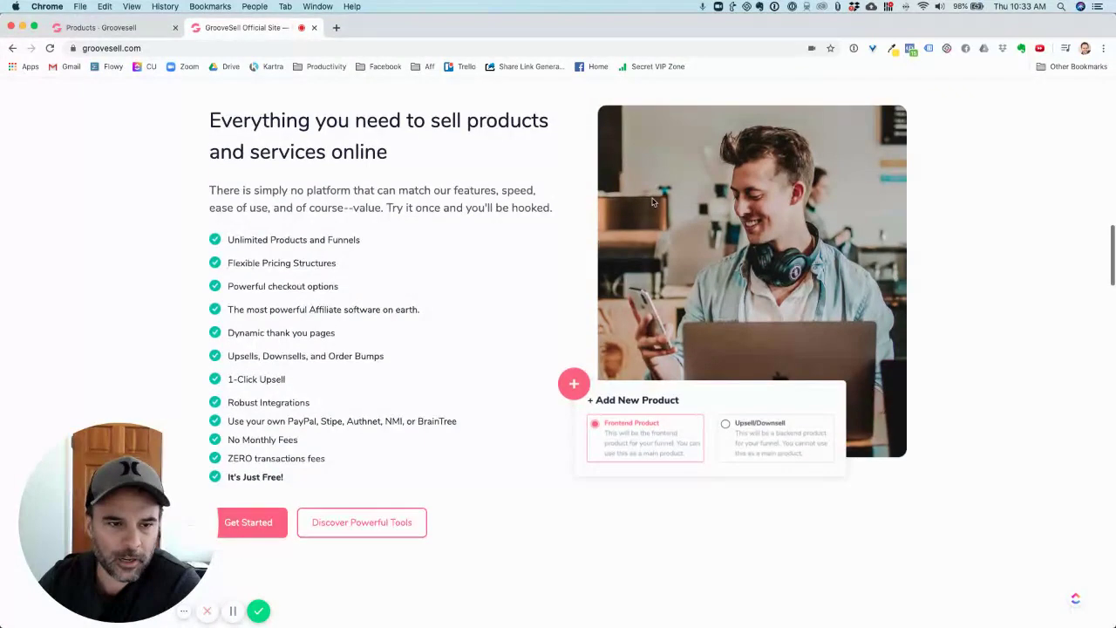
- Highlight the feature list, then scroll back up to the free lifetime account offer
left_click_drag(228, 238, 286, 462)
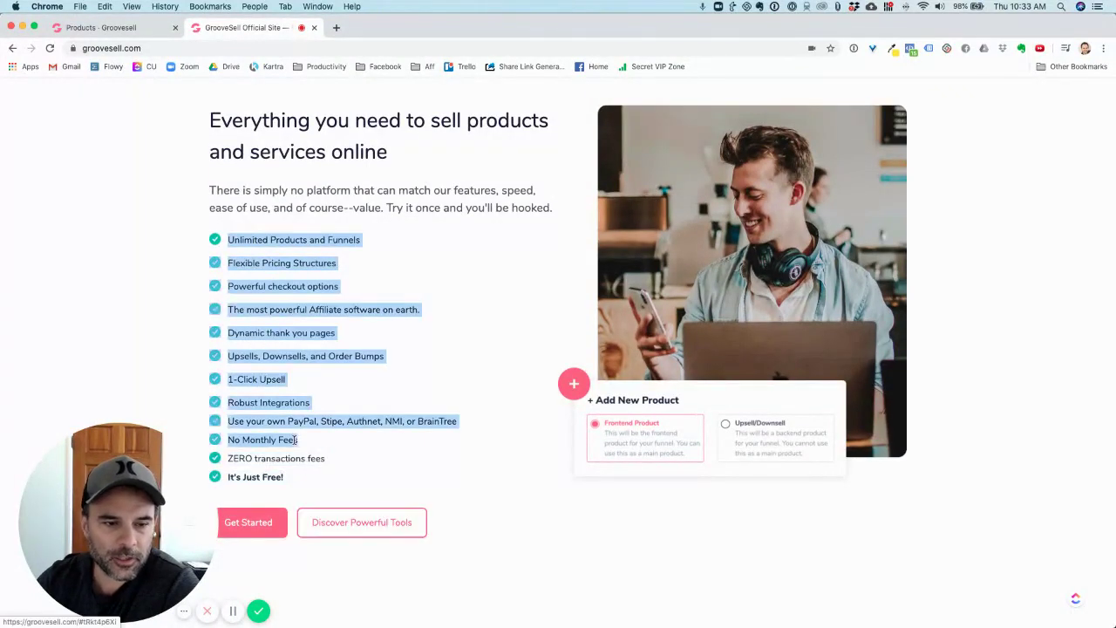
left_click(367, 284)
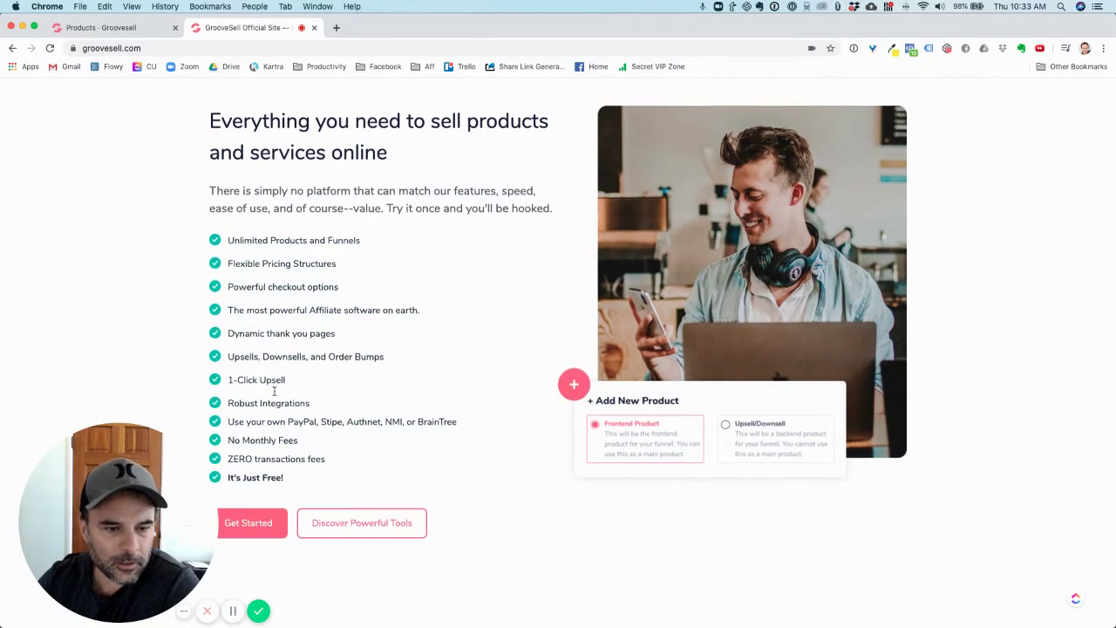
left_click_drag(274, 392, 279, 334)
scroll(301, 420, "up", 3)
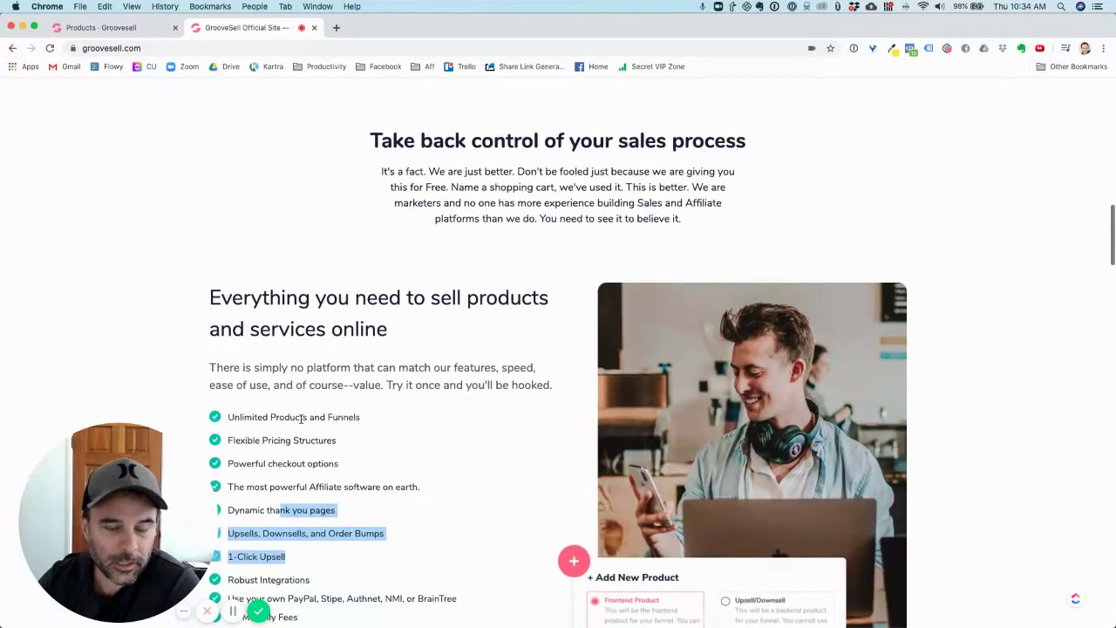
scroll(300, 420, "up", 10)
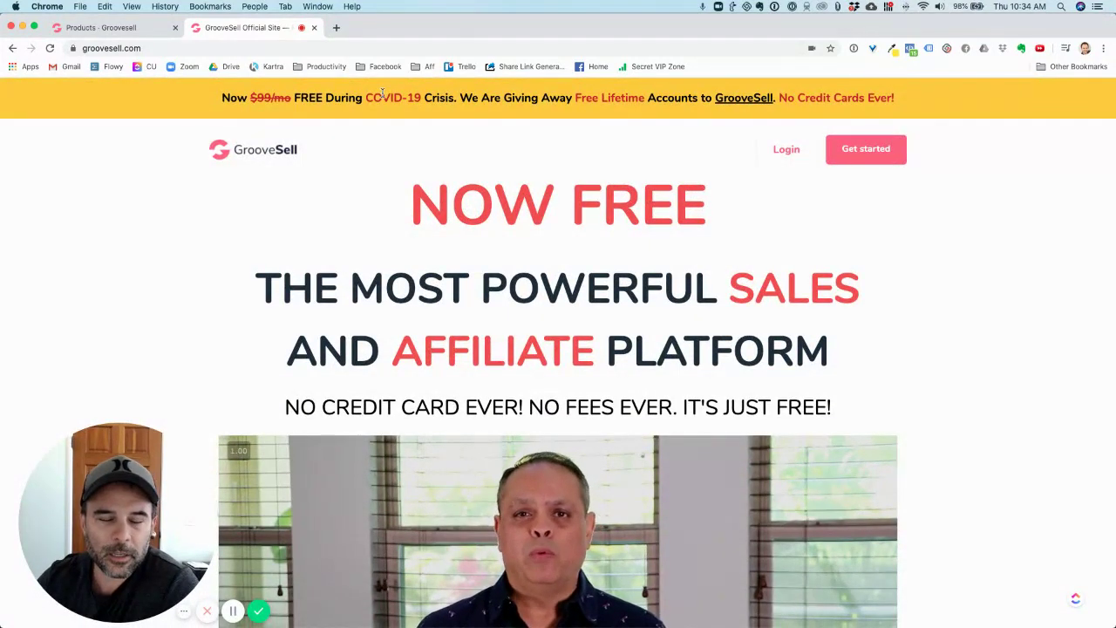
- Return to the products list showing Test Product, then open the Funnels sidebar flyout
left_click(135, 28)
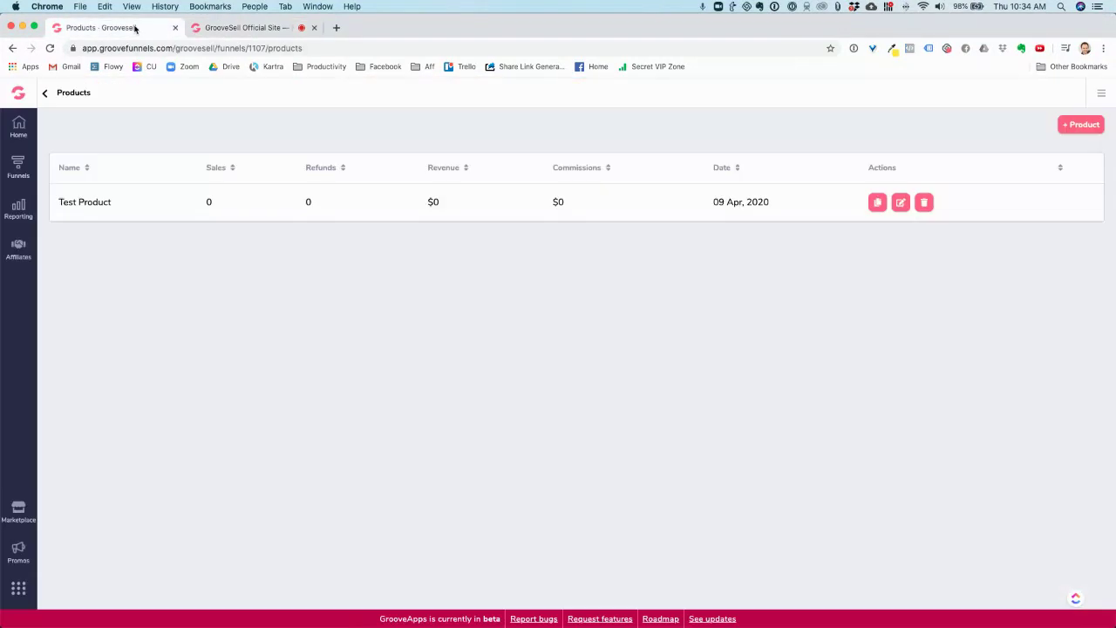
left_click(20, 124)
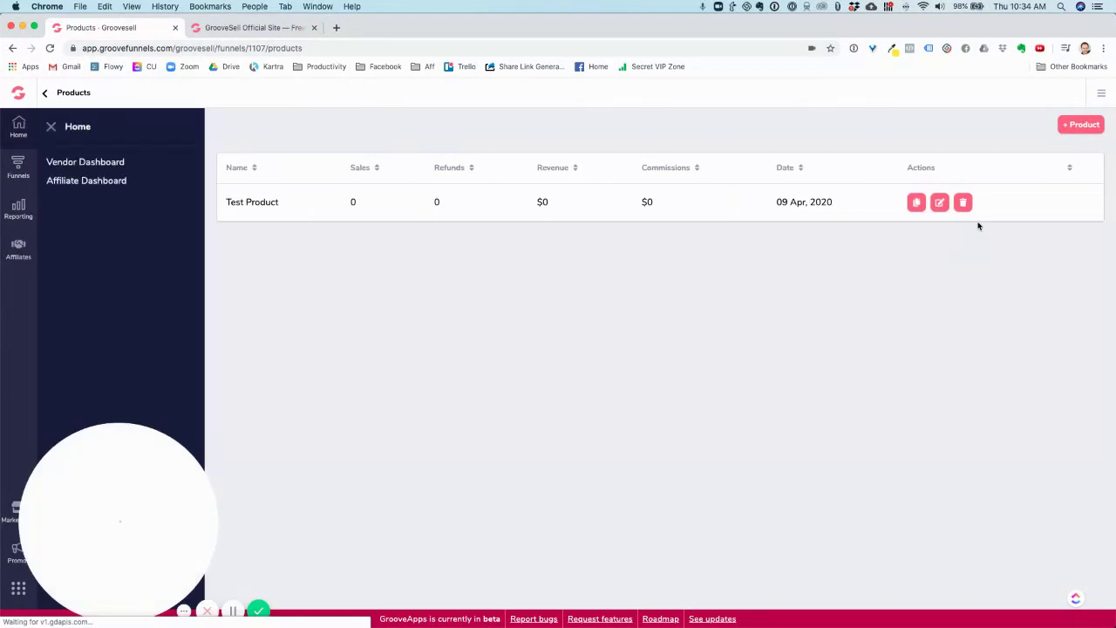
left_click(51, 127)
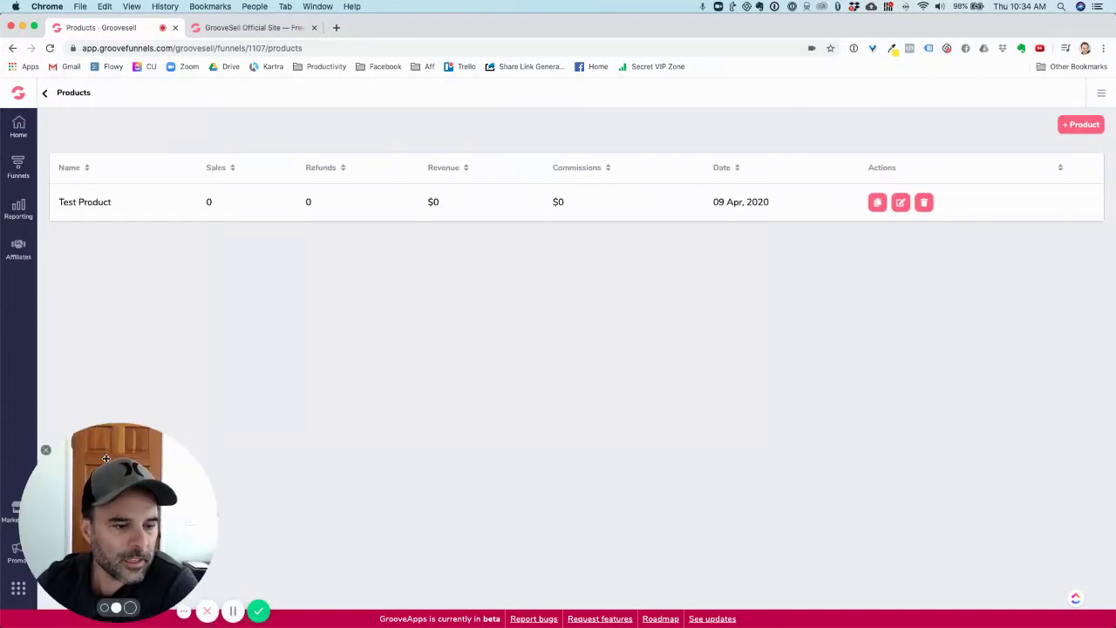
left_click_drag(44, 449, 143, 454)
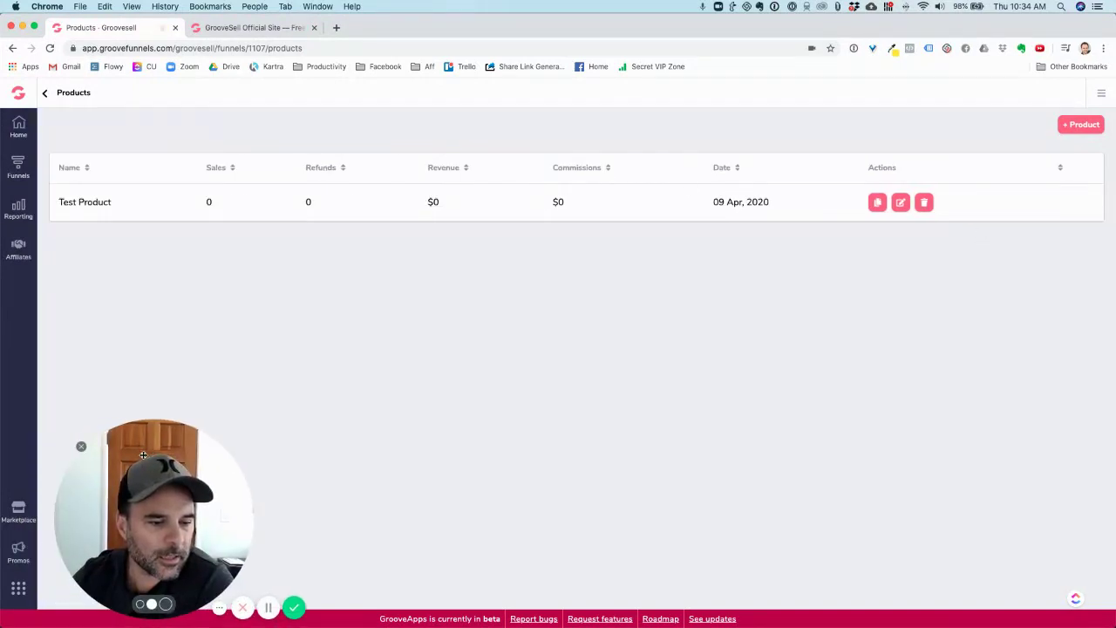
left_click(141, 603)
left_click_drag(121, 564, 129, 563)
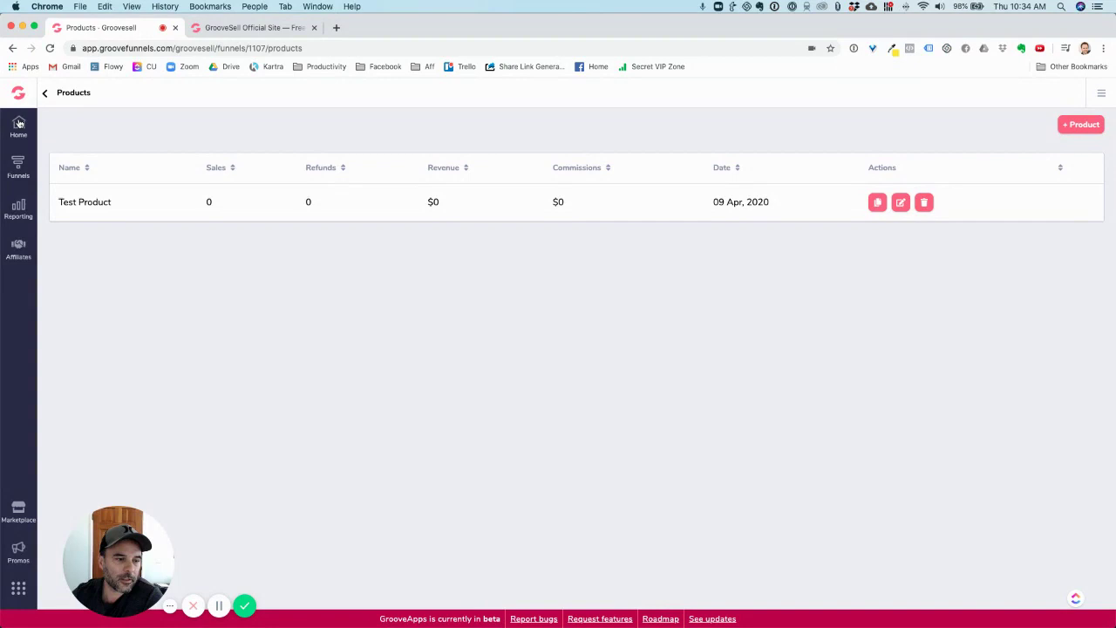
left_click(19, 168)
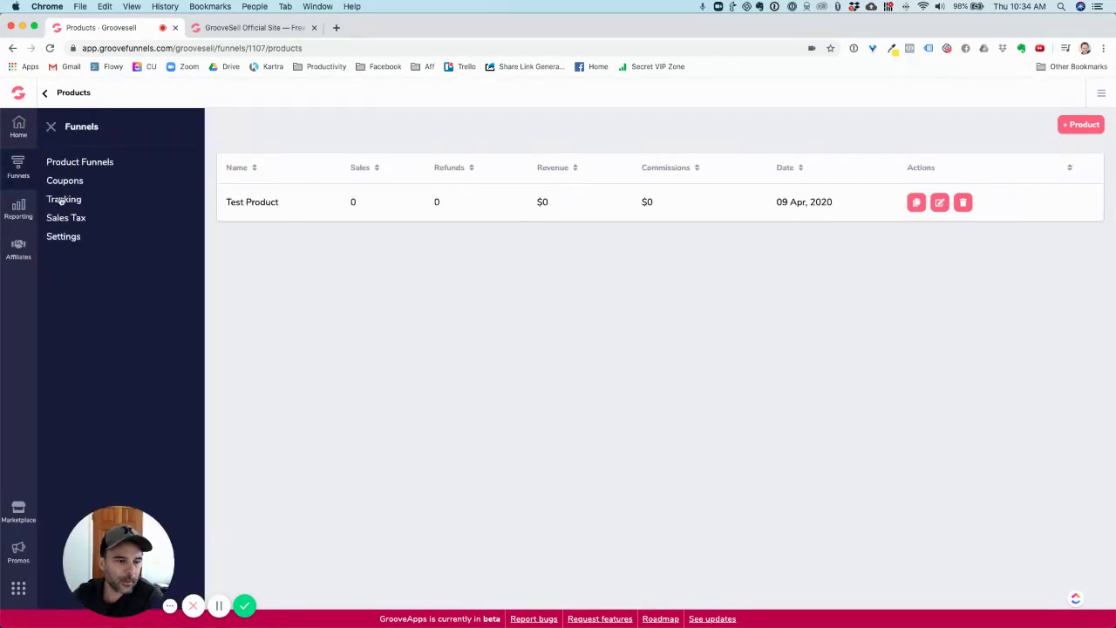
left_click(69, 166)
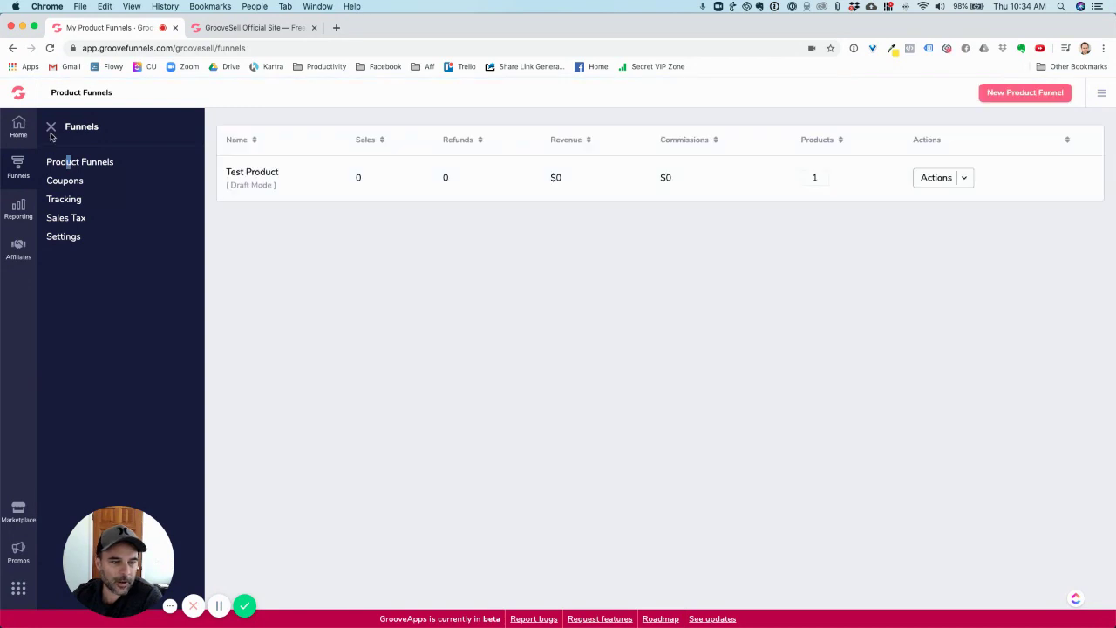
mouse_move(253, 174)
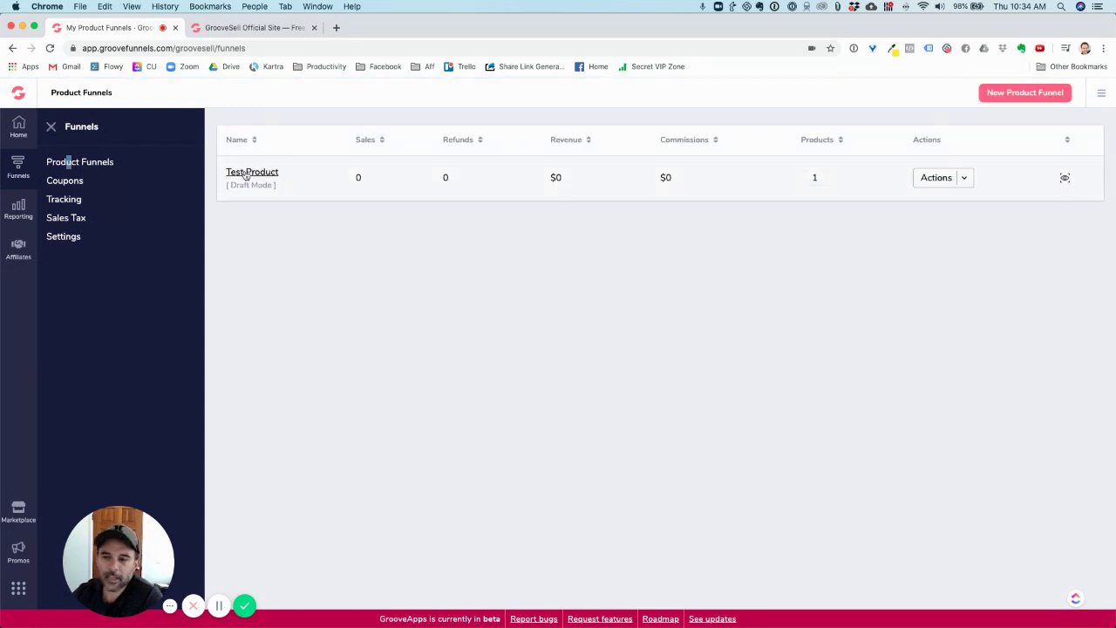
left_click(251, 174)
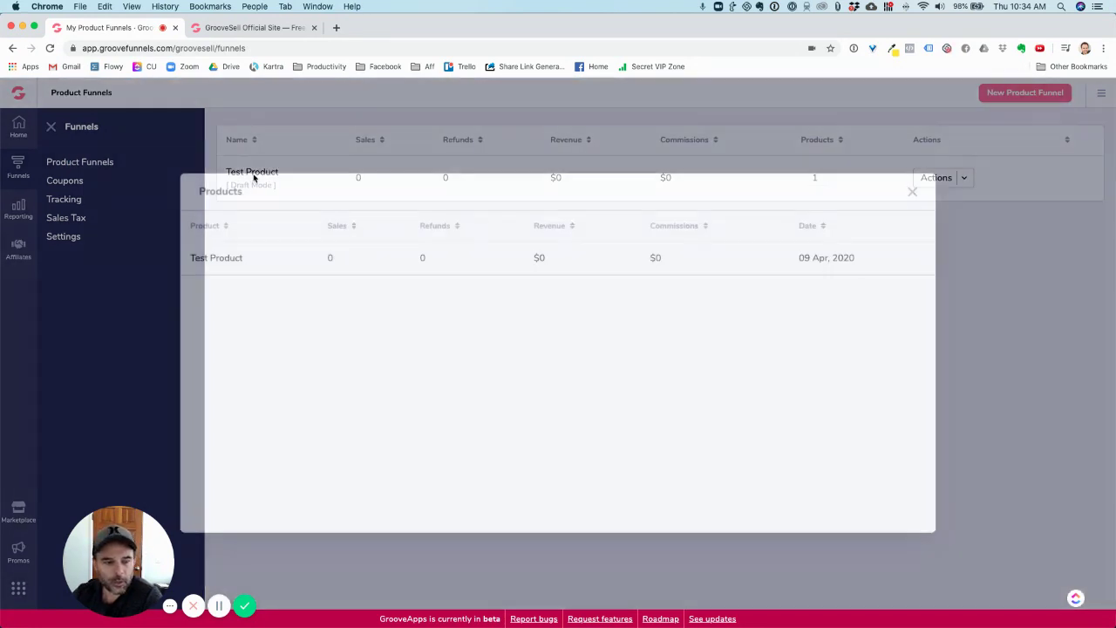
left_click(913, 192)
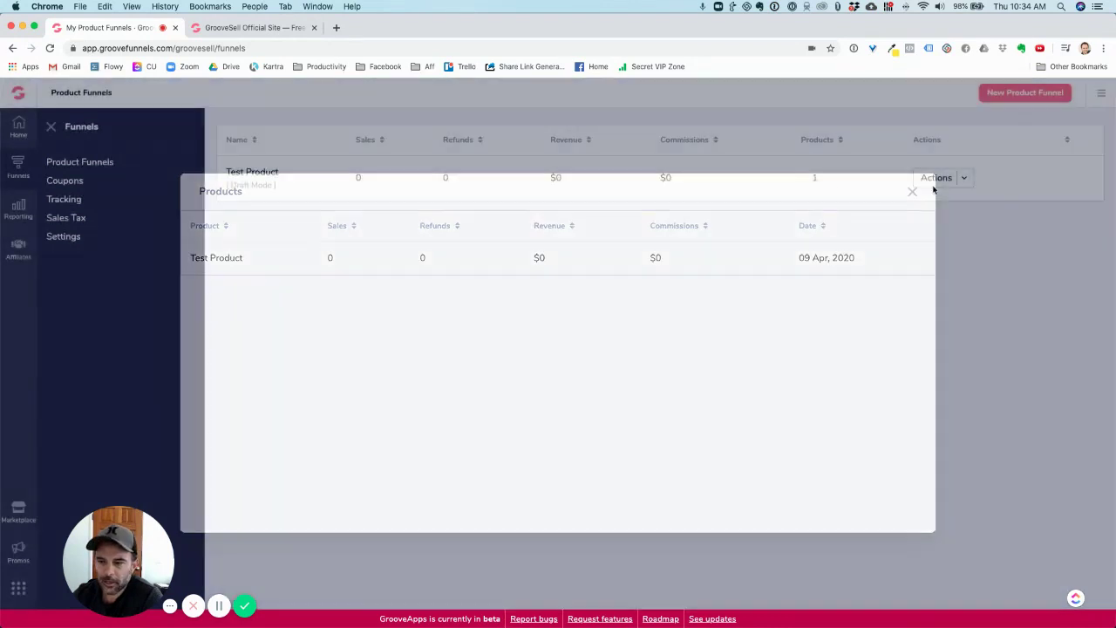
left_click(964, 179)
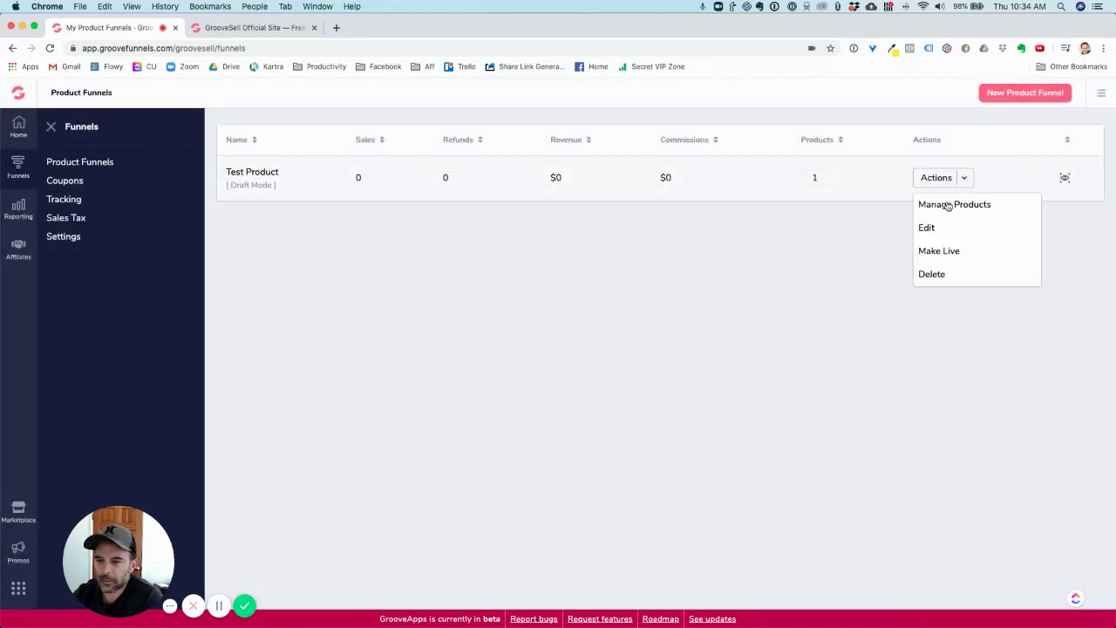
left_click(948, 206)
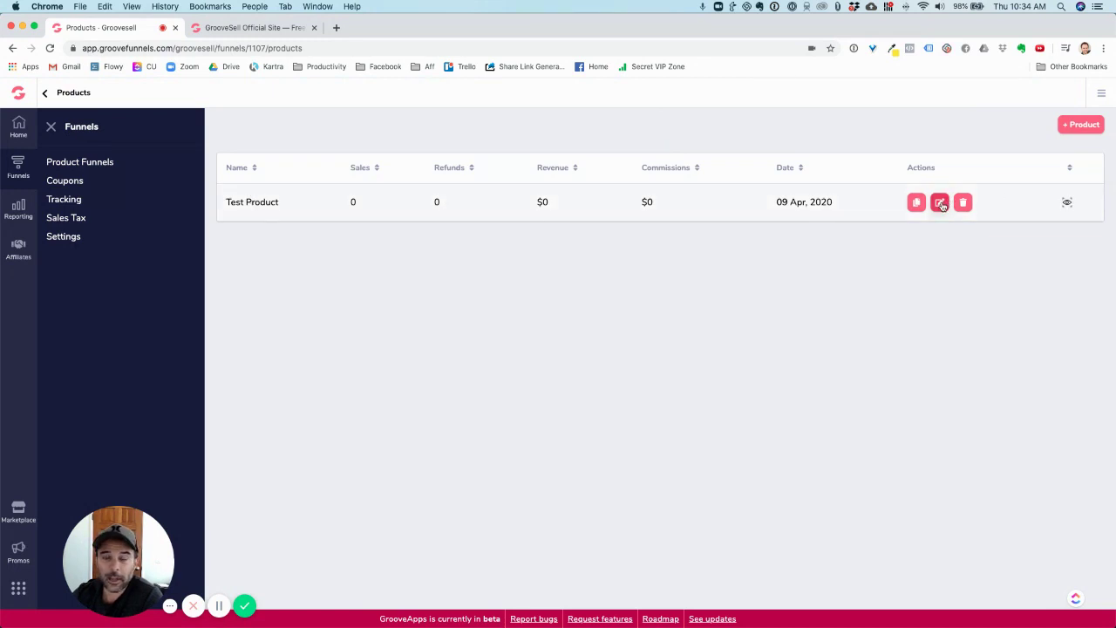
- Edit Test Product and save its Info, one-time Pricing and Payment Gateways steps
left_click(940, 203)
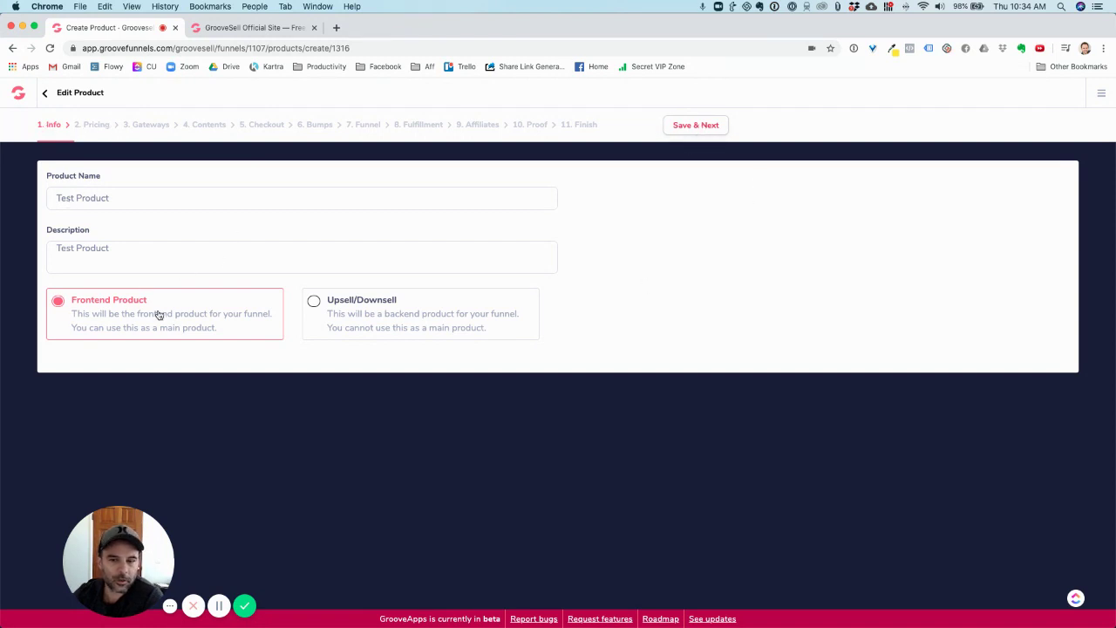
left_click(696, 125)
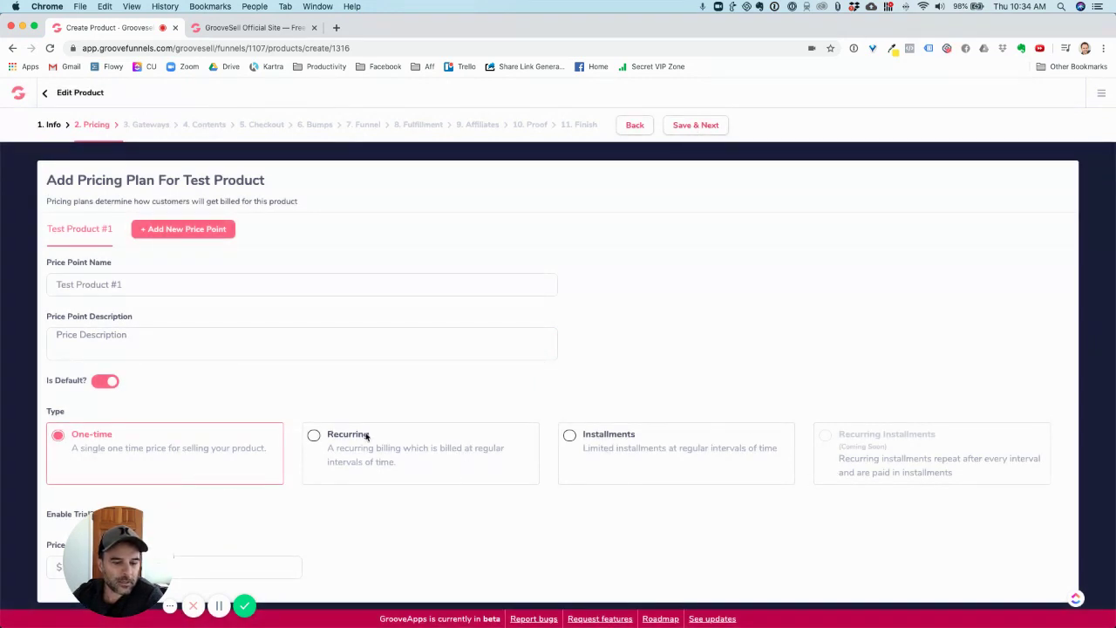
left_click(693, 125)
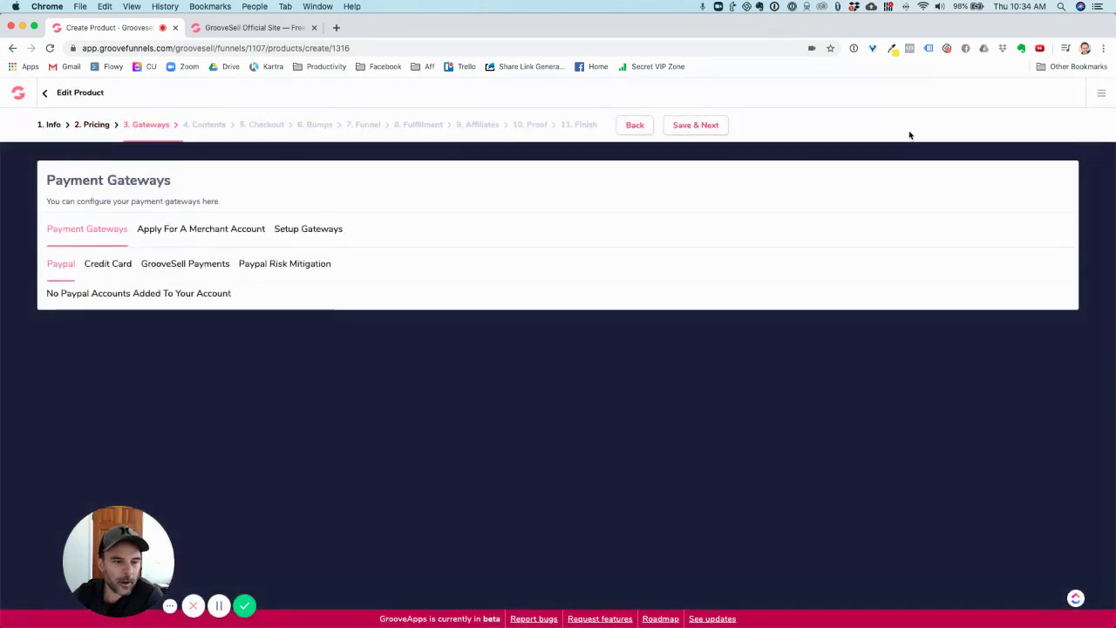
left_click(704, 128)
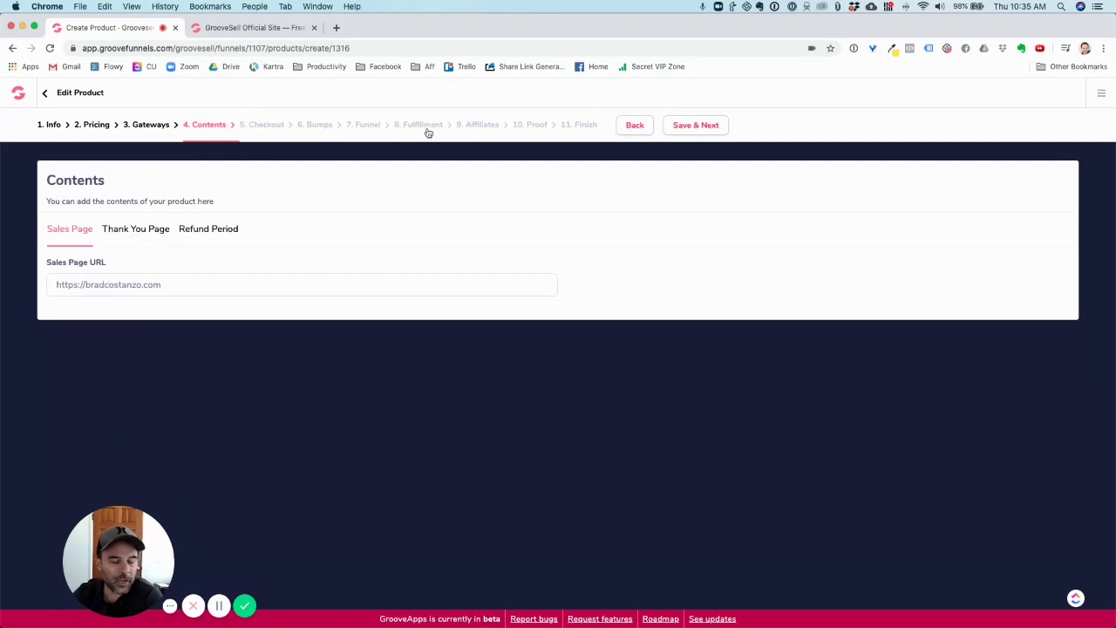
- Save the Contents, hosted Checkout and no-Order-Bump steps to reach Funnel
left_click(720, 126)
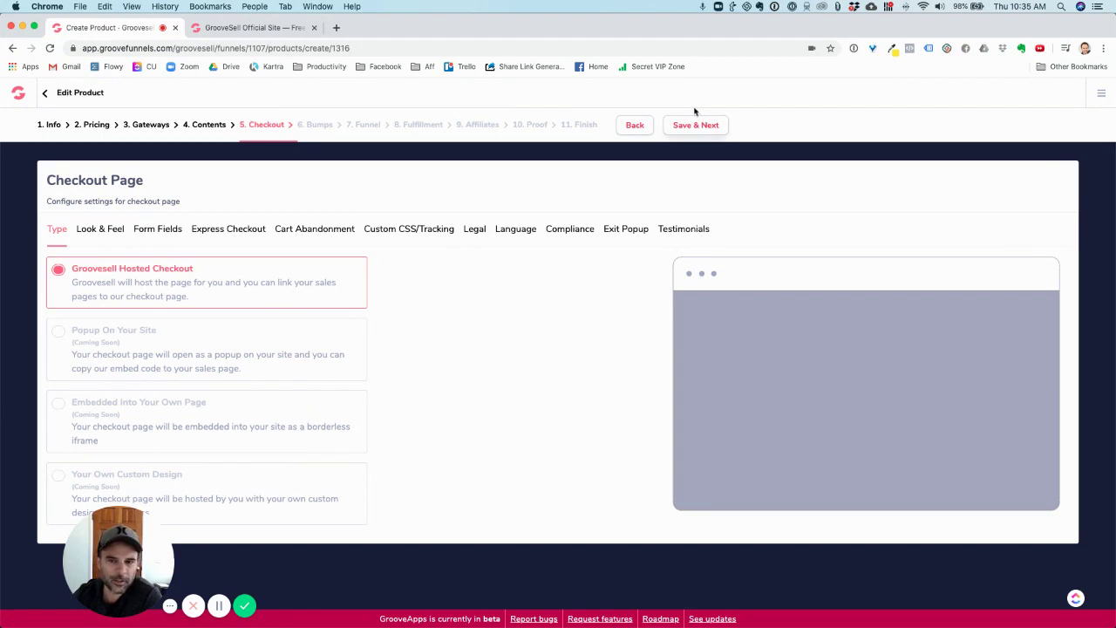
left_click(697, 127)
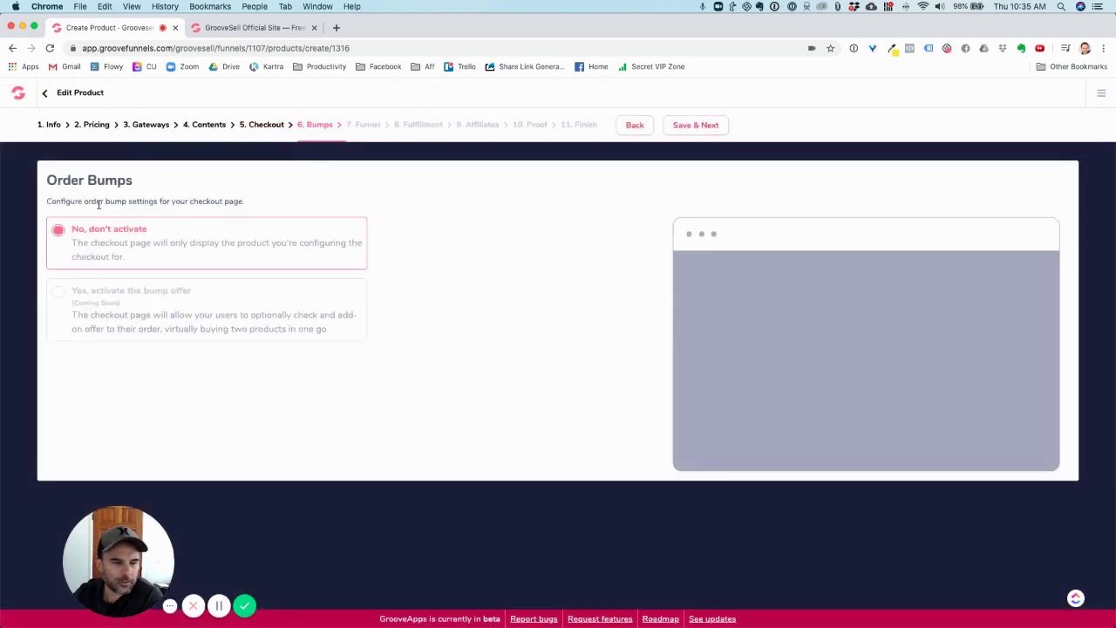
left_click(709, 125)
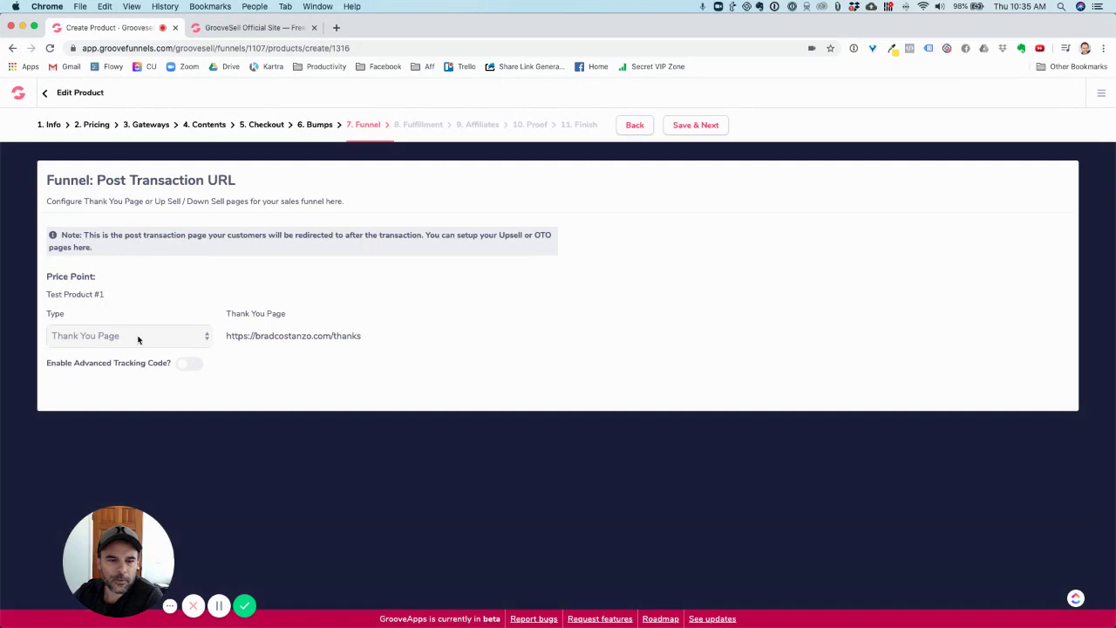
- Try Upsell Page as the post-transaction type, revert to Thank You Page, and save
left_click(151, 342)
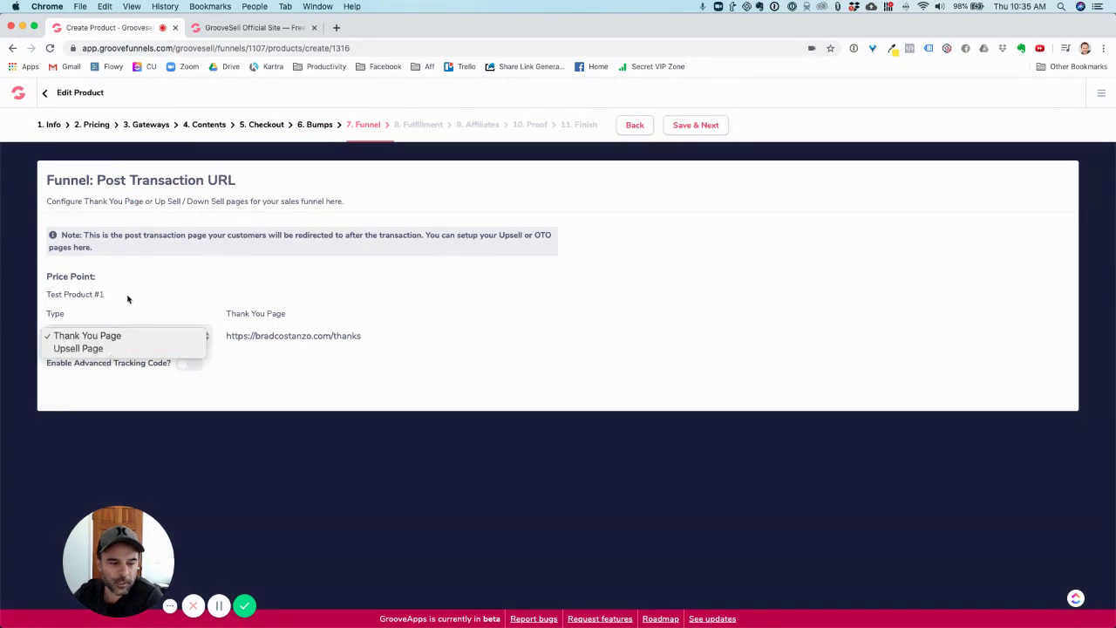
left_click(84, 233)
left_click(85, 339)
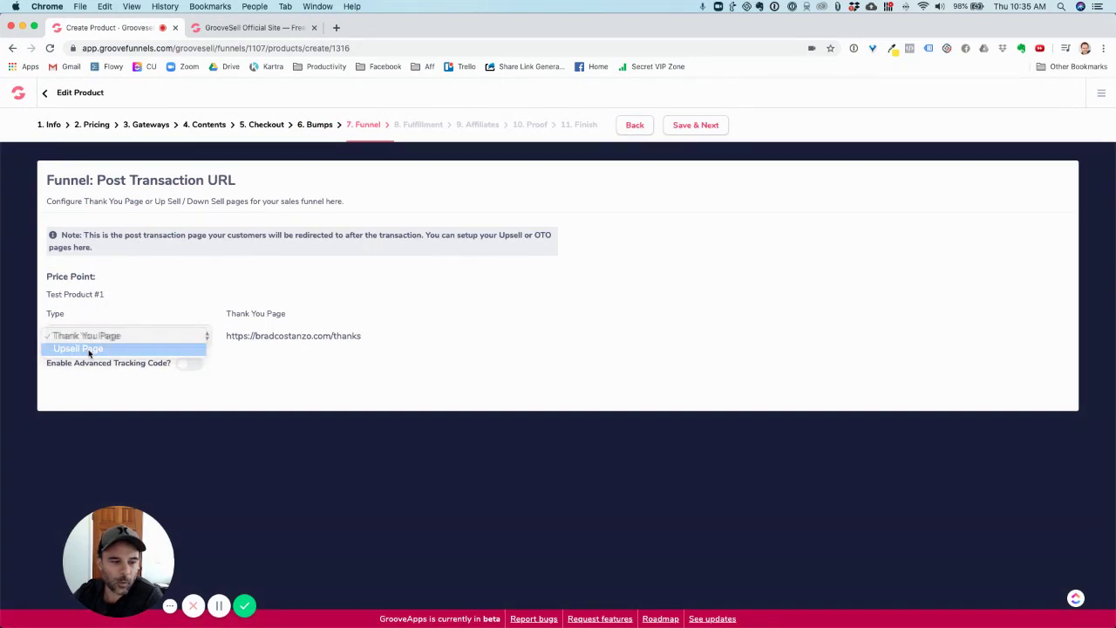
left_click(145, 347)
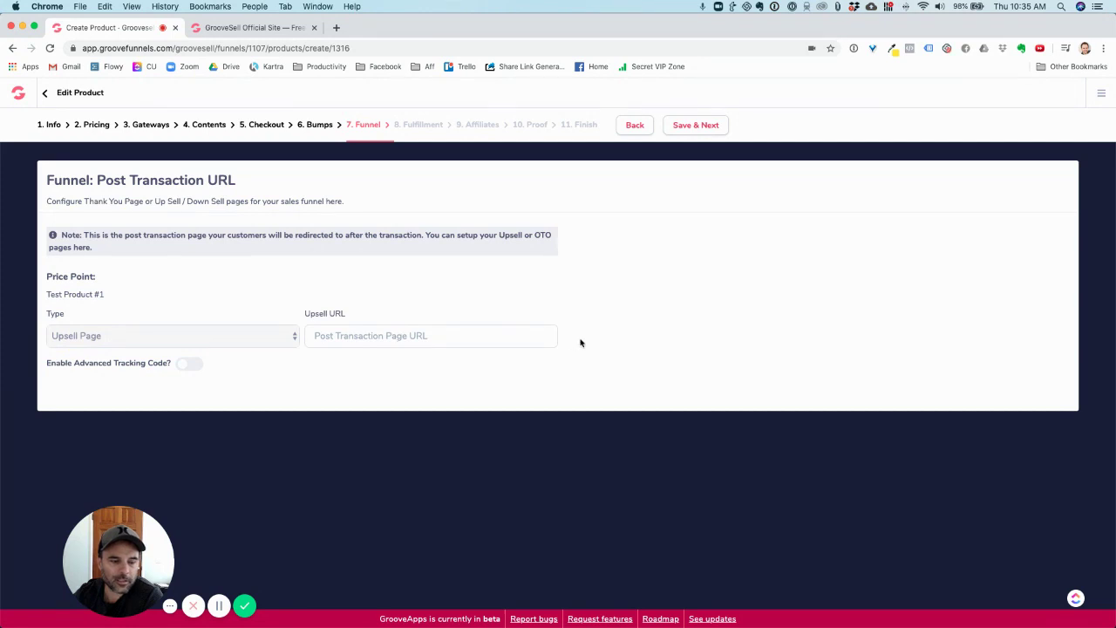
left_click(123, 344)
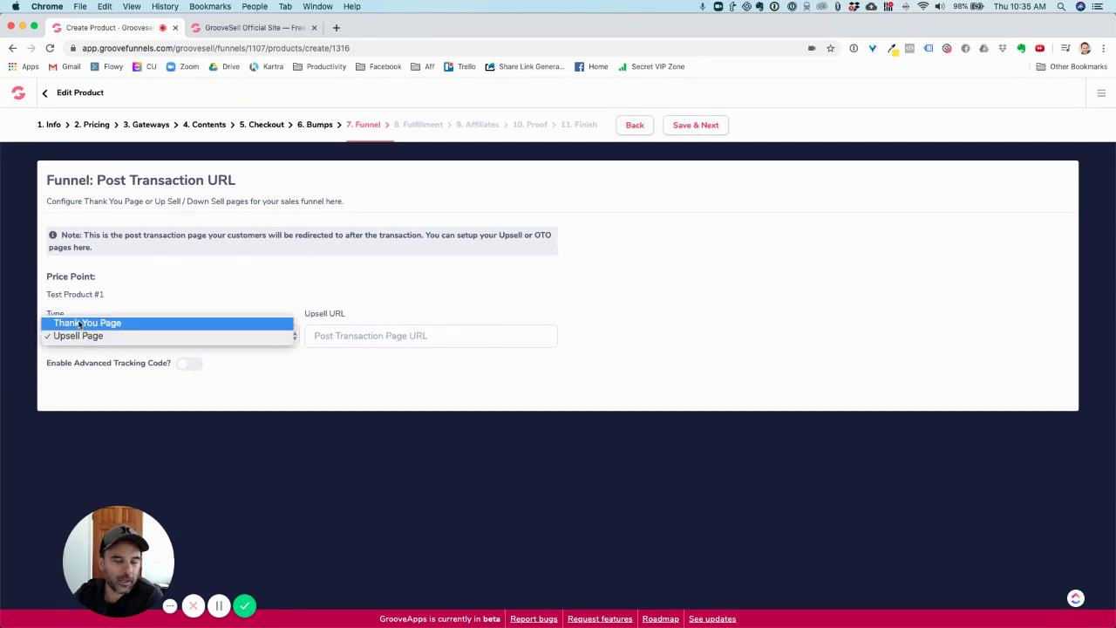
left_click(80, 323)
left_click(697, 128)
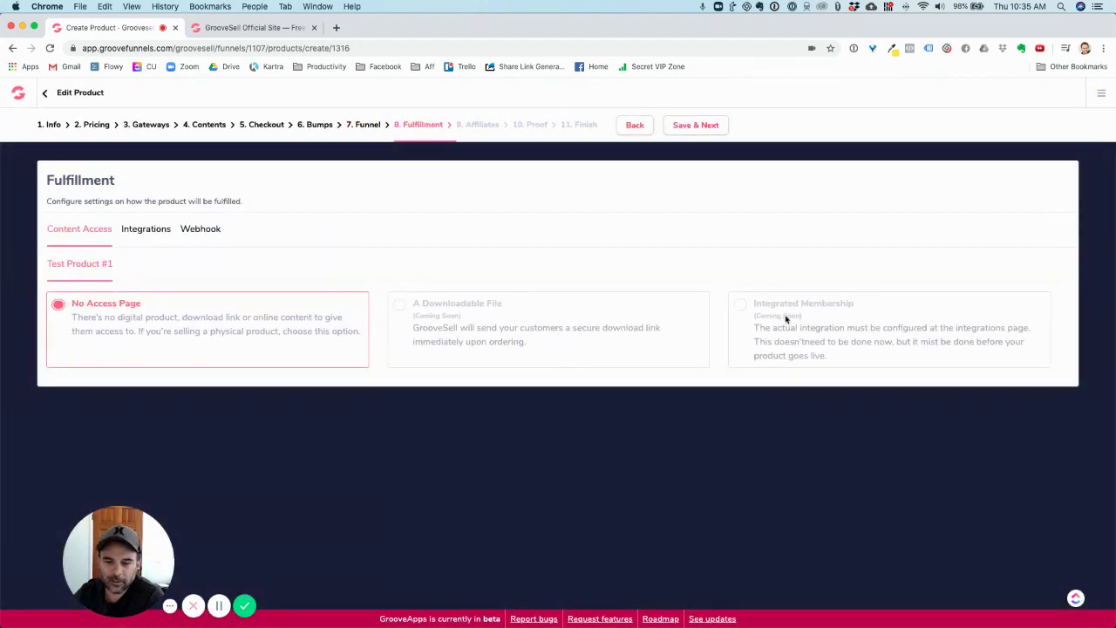
- Note the Coming Soon integrated membership and save Fulfillment as no access page
left_click_drag(830, 319, 828, 315)
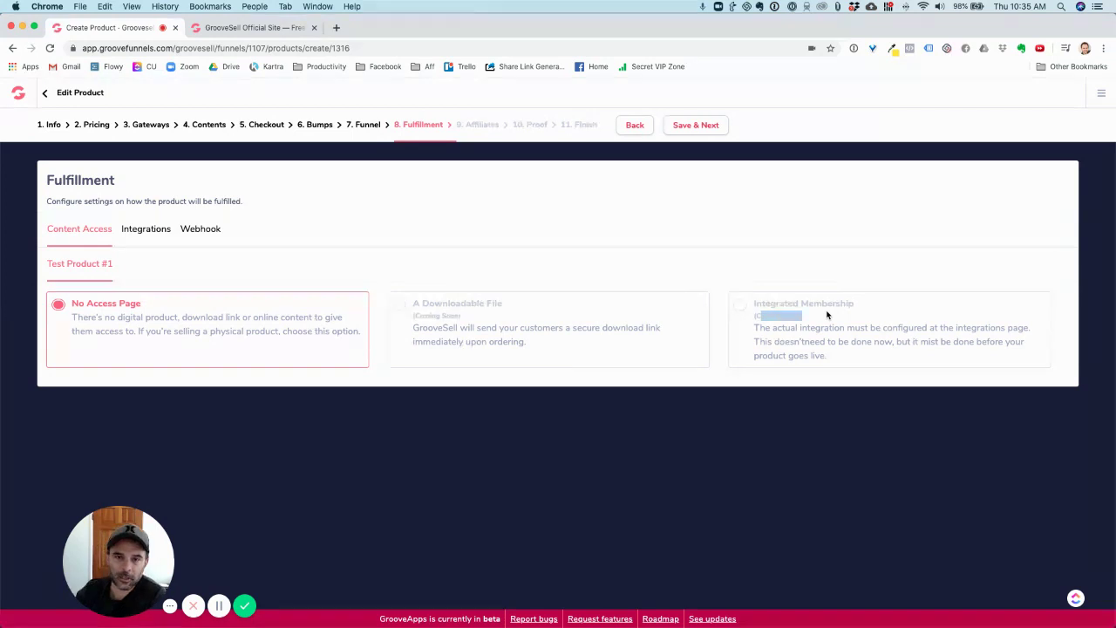
left_click(755, 129)
left_click(695, 132)
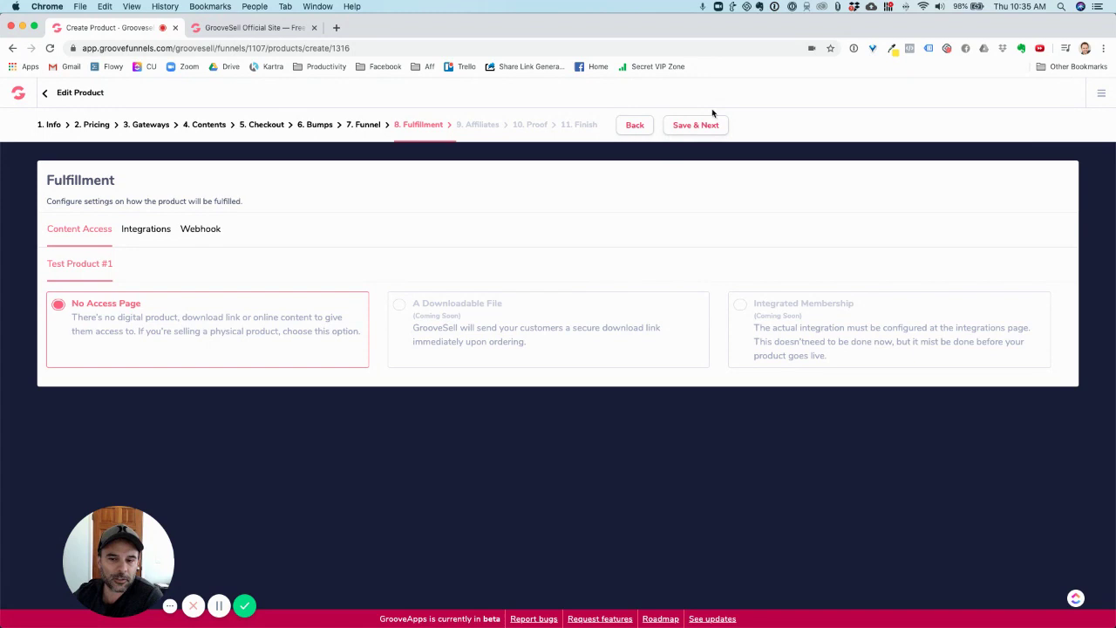
left_click(710, 125)
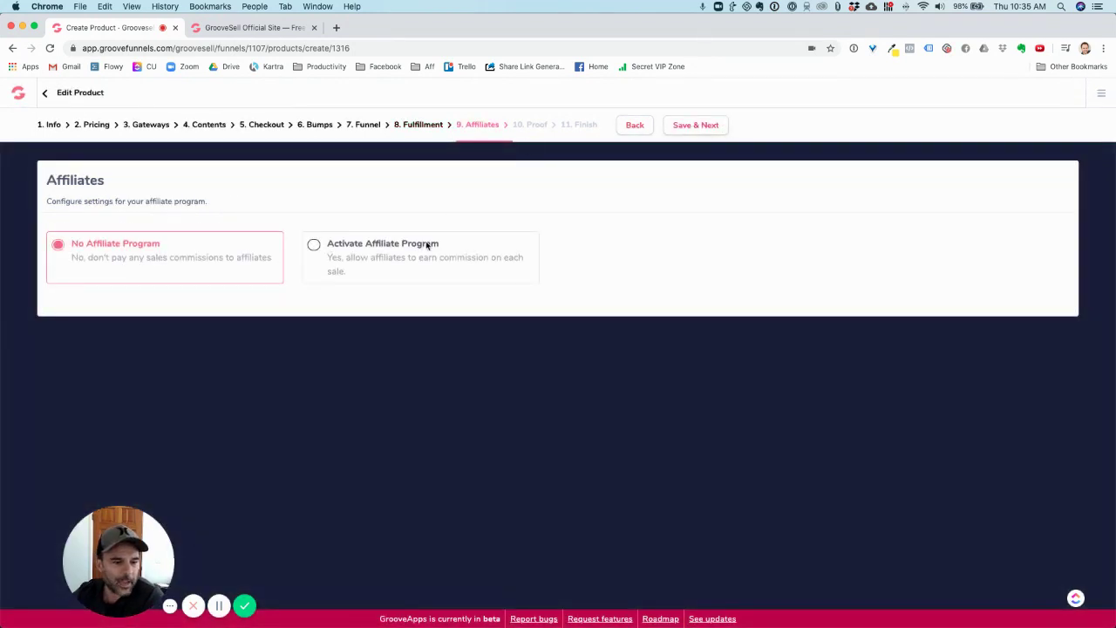
- Save Affiliates with no program, pass Proof, and Save & Exit from Finish
left_click(695, 125)
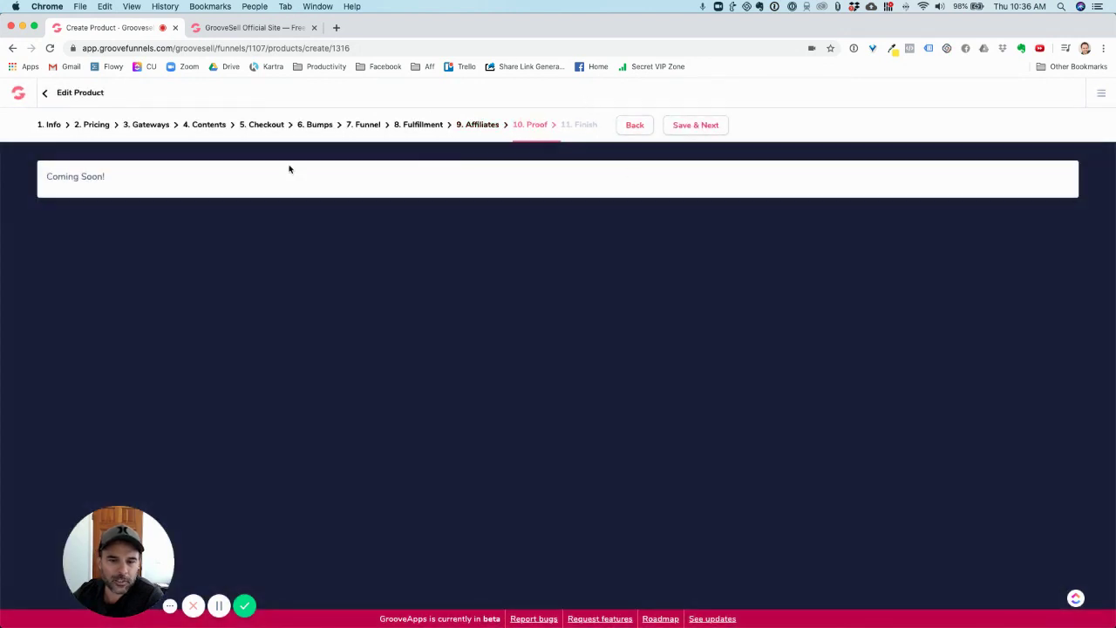
left_click(688, 125)
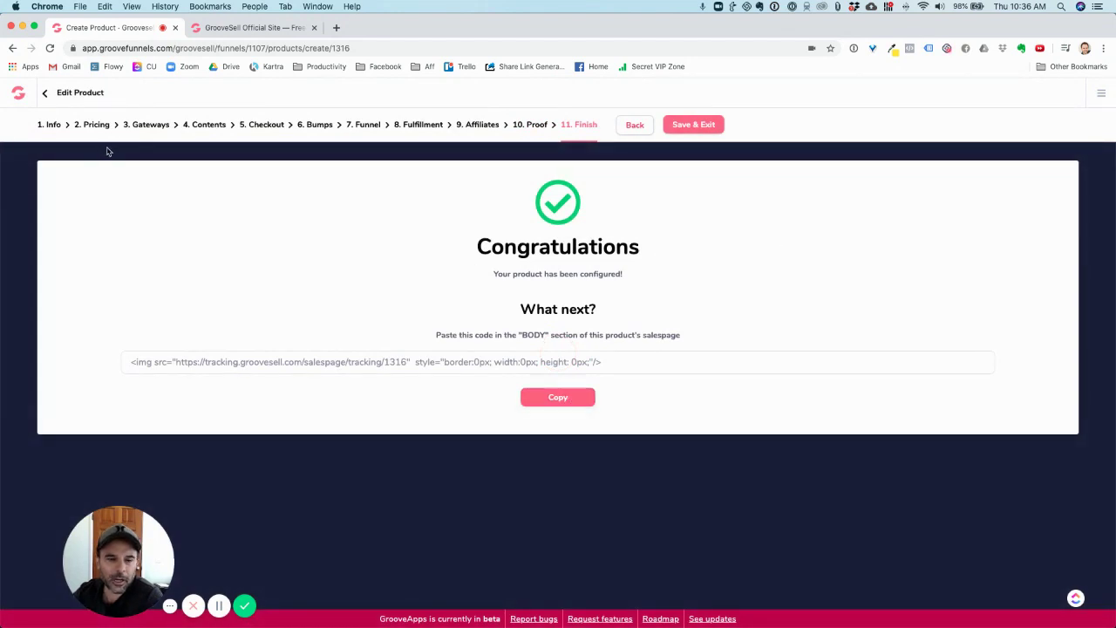
left_click(17, 93)
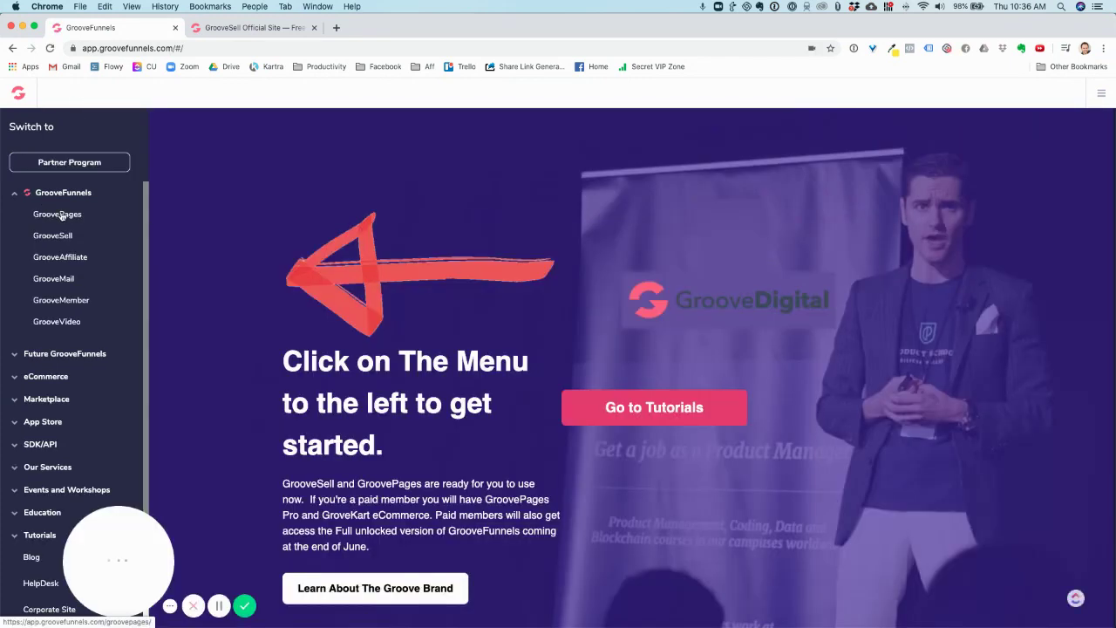
- Start a new GroovePages site from the last Home template featuring the smiling man
left_click(59, 214)
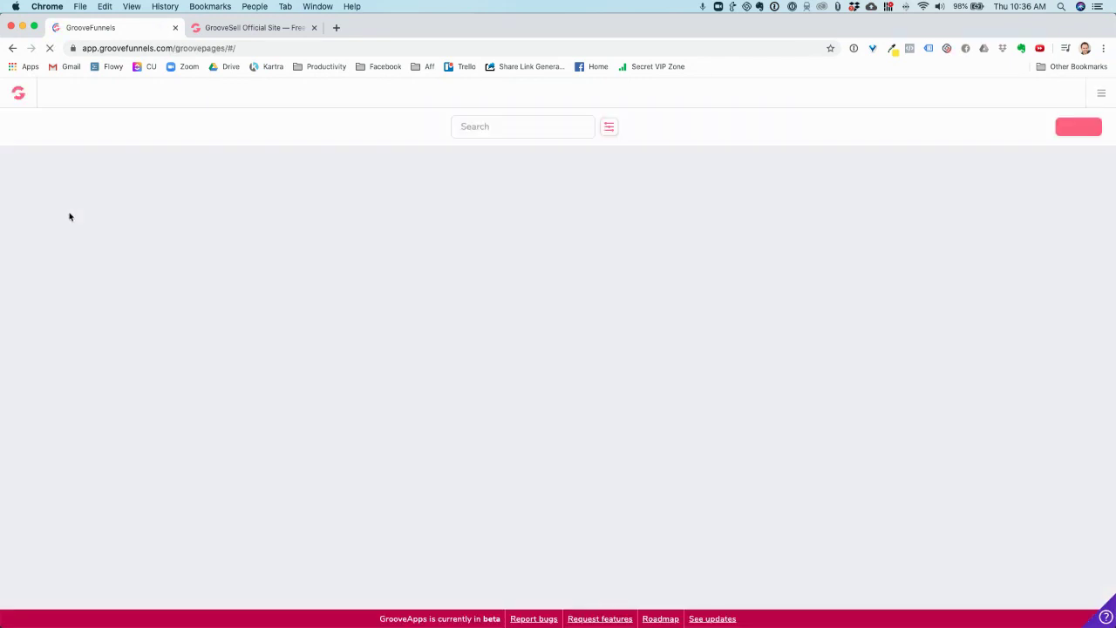
left_click(314, 27)
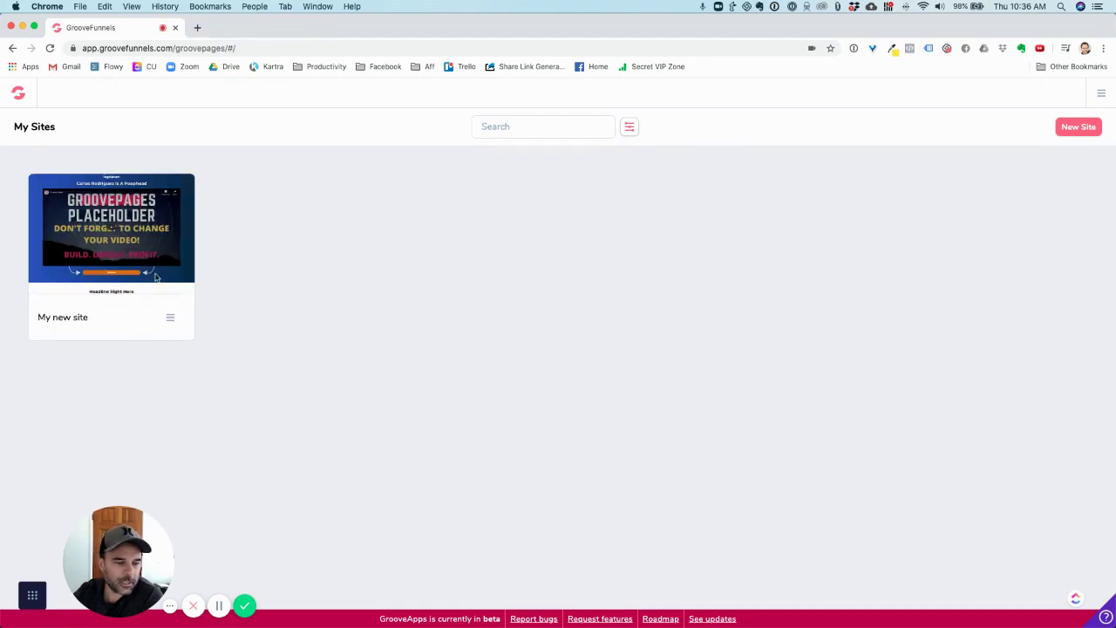
left_click(1078, 127)
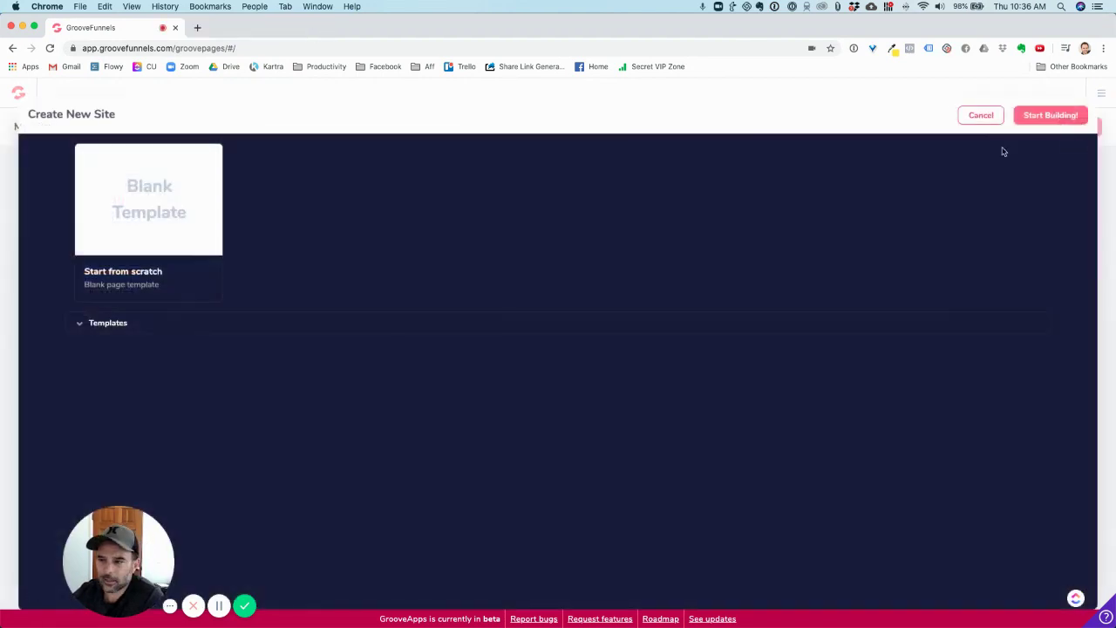
left_click(80, 323)
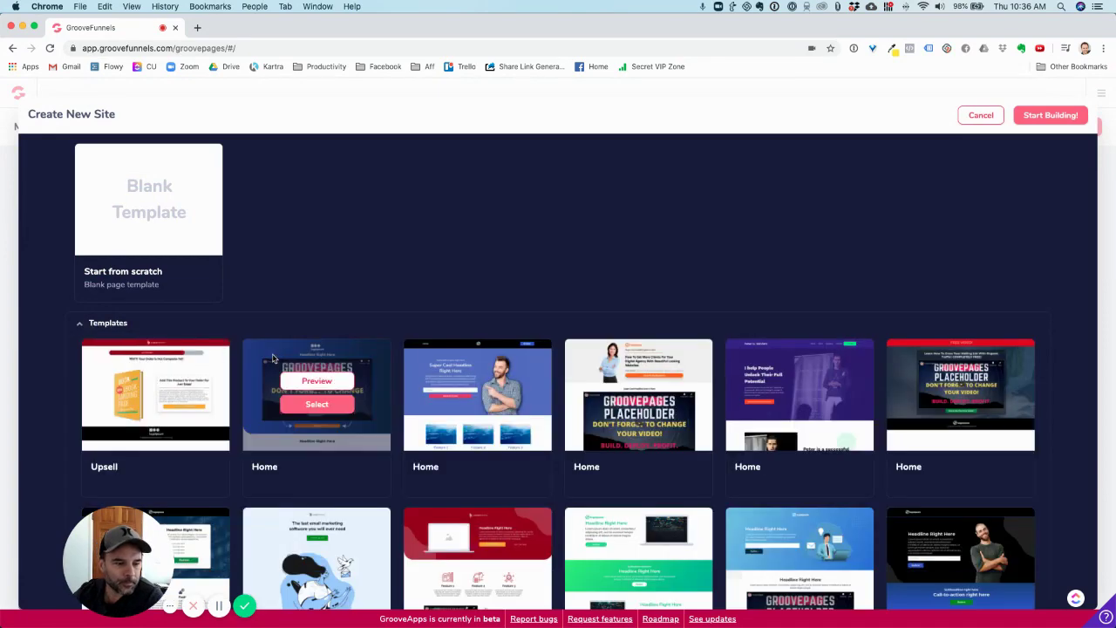
scroll(540, 393, "down", 4)
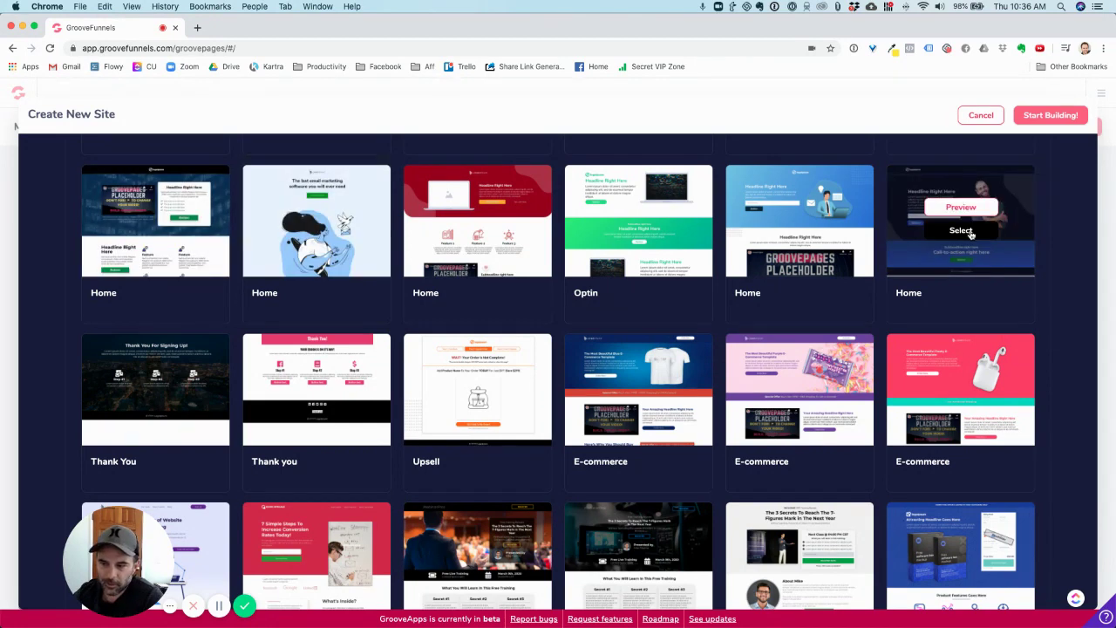
left_click(968, 232)
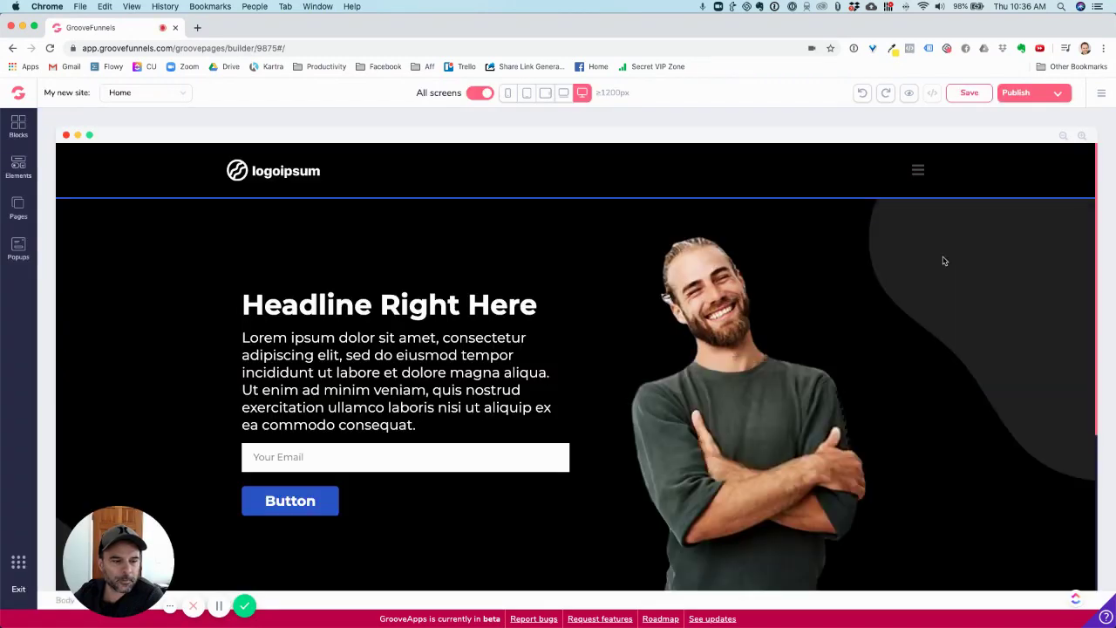
- Replace the hero's Lorem ipsum paragraph with 'Start editing'
left_click(398, 338)
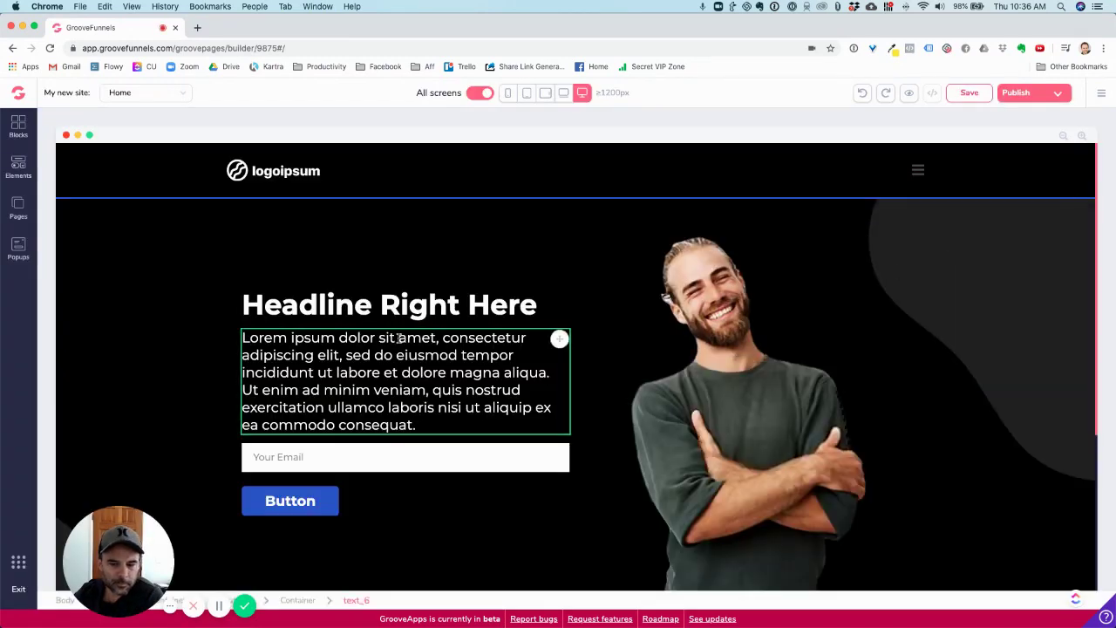
double_click(398, 339)
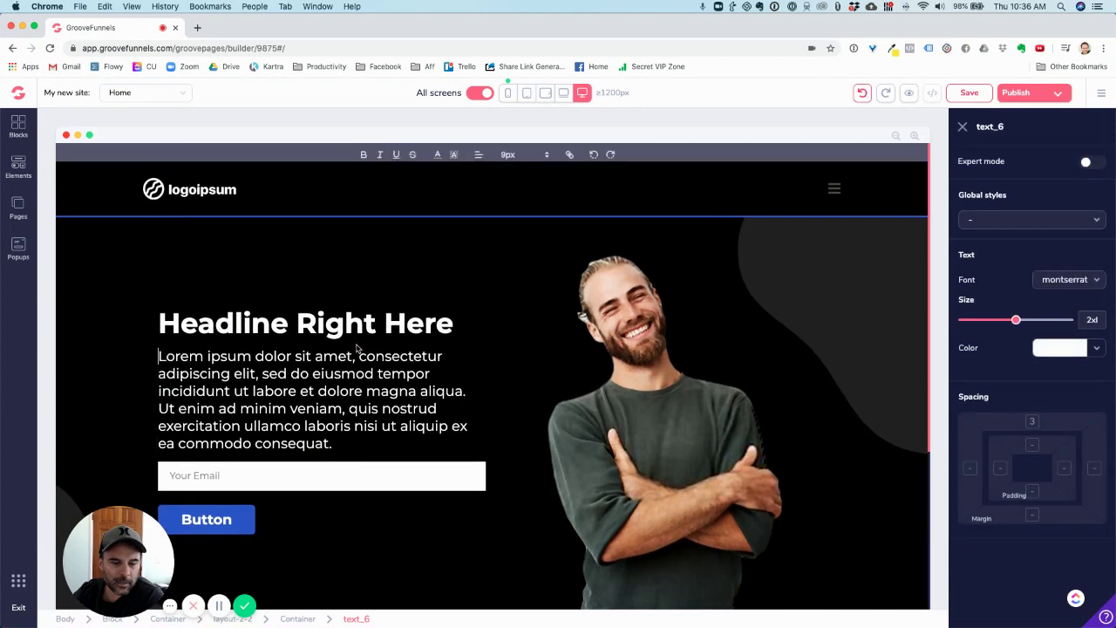
triple_click(362, 361)
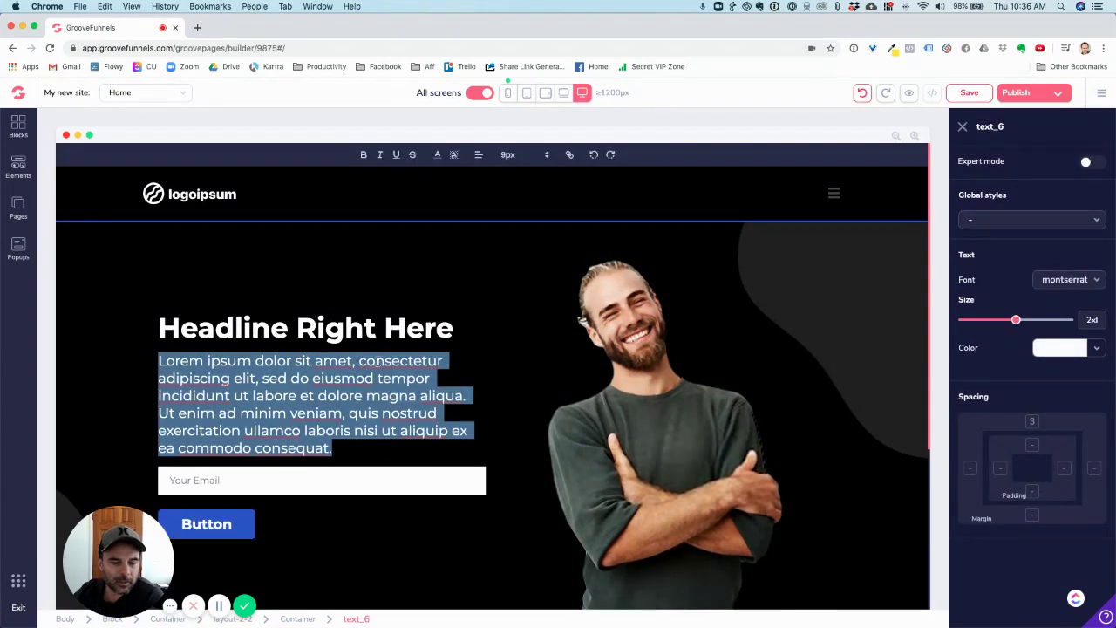
type("Start editing")
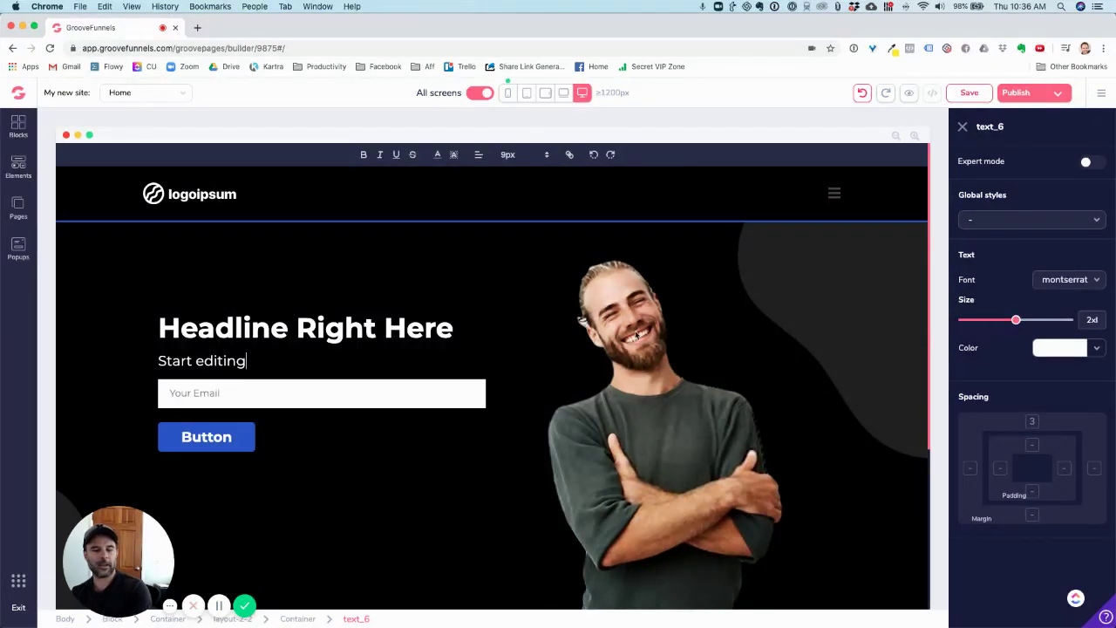
- Show the smiling man hero photo's file, alt text and link configuration
left_click(637, 335)
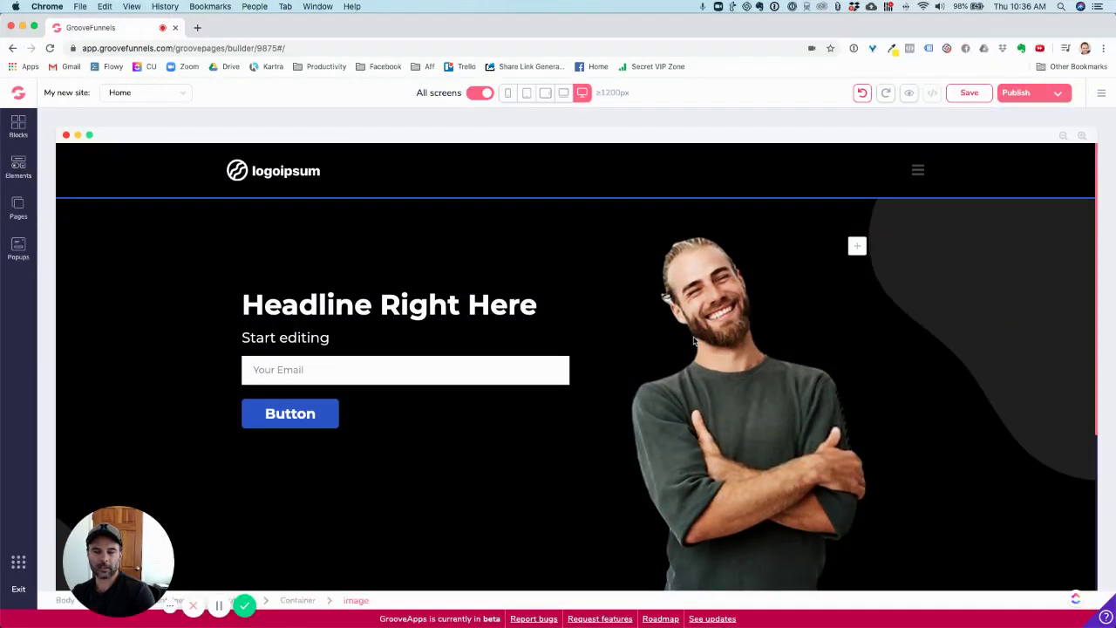
left_click(695, 340)
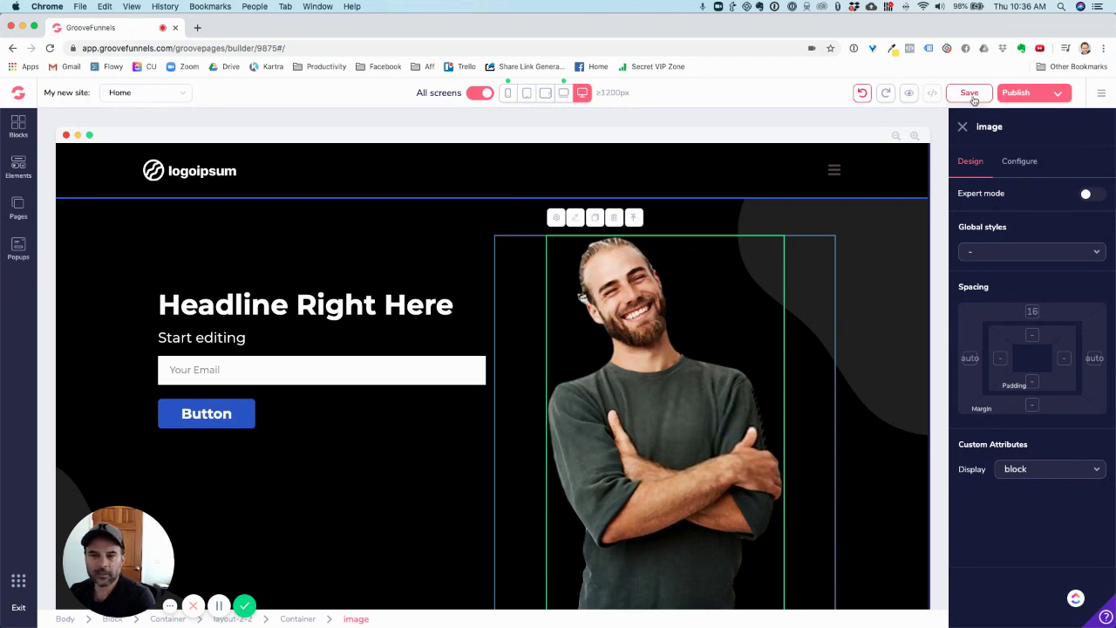
left_click(1017, 164)
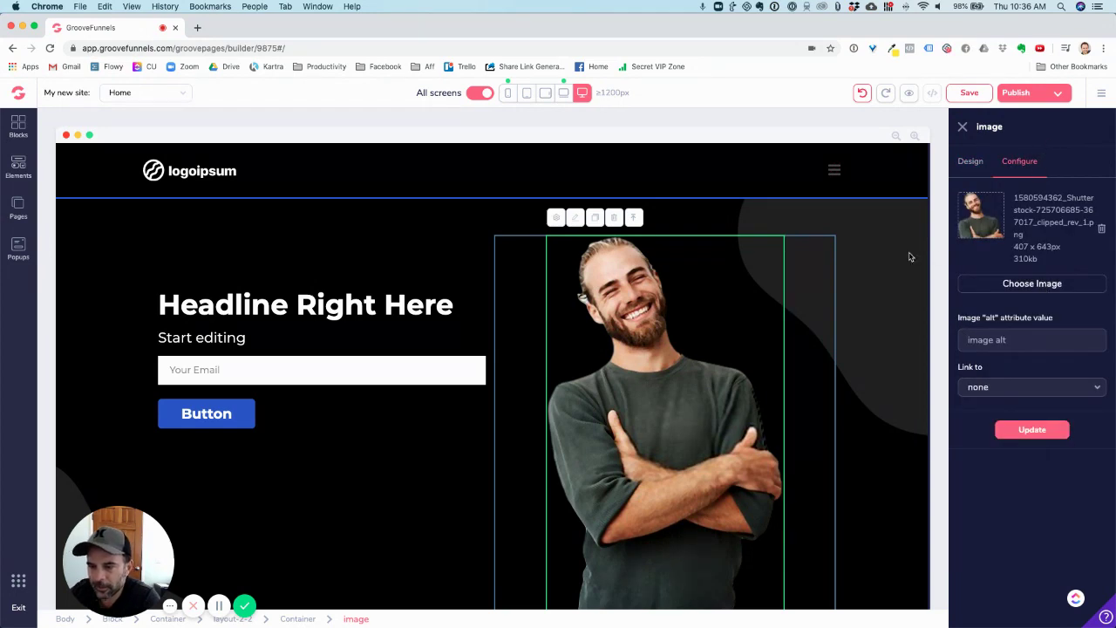
scroll(680, 370, "down", 5)
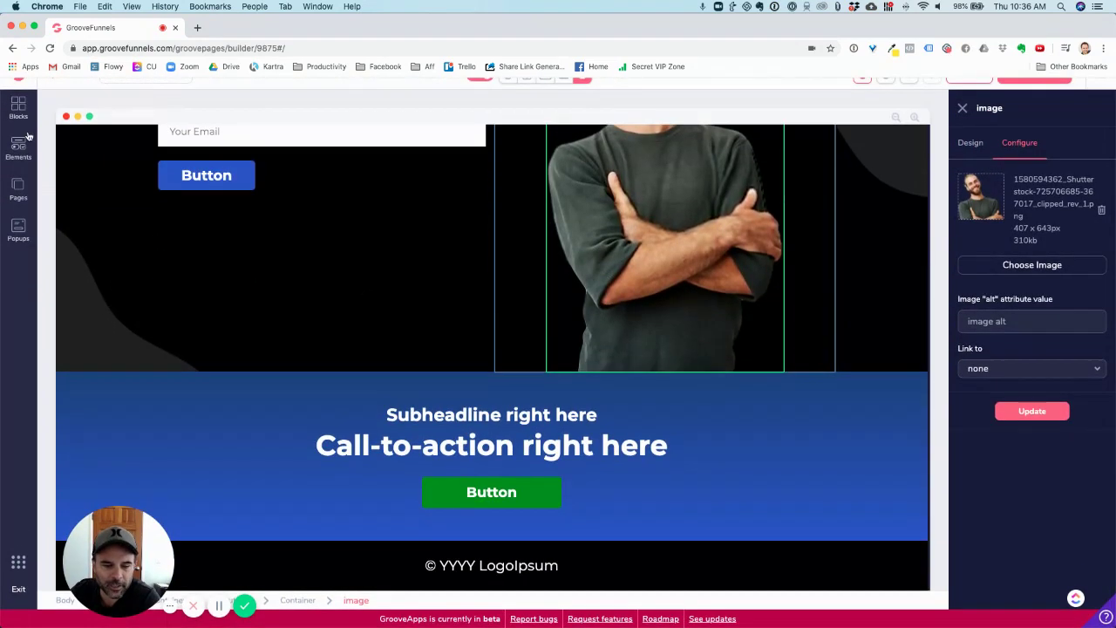
- Add the yellow Lorem ipsum content block from Blocks > Content to the page top
left_click(20, 103)
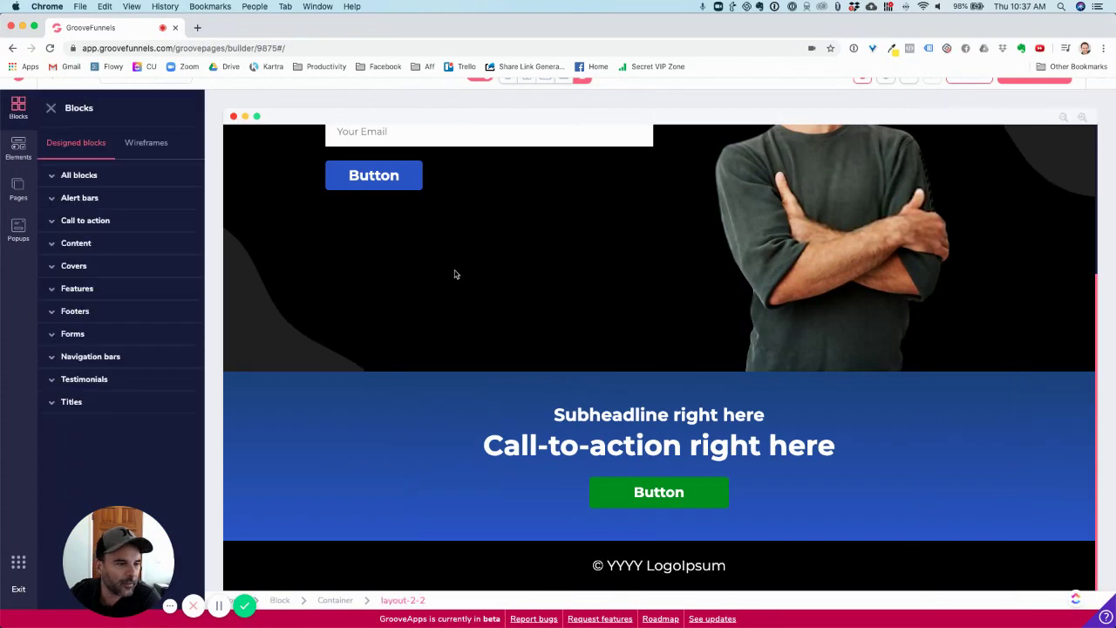
left_click(51, 245)
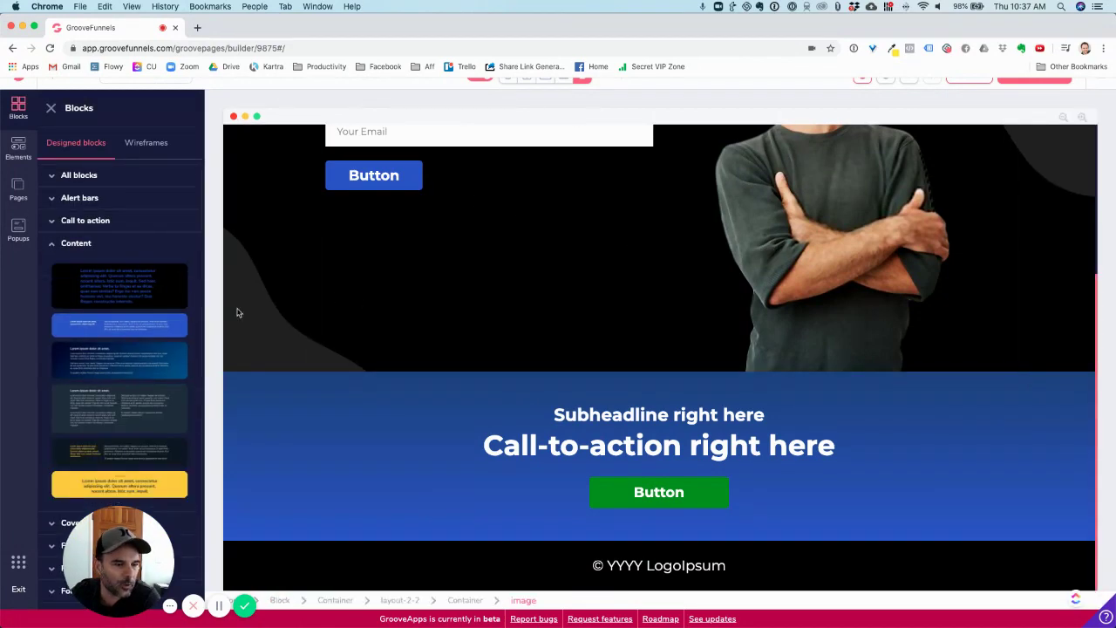
left_click_drag(307, 472, 617, 468)
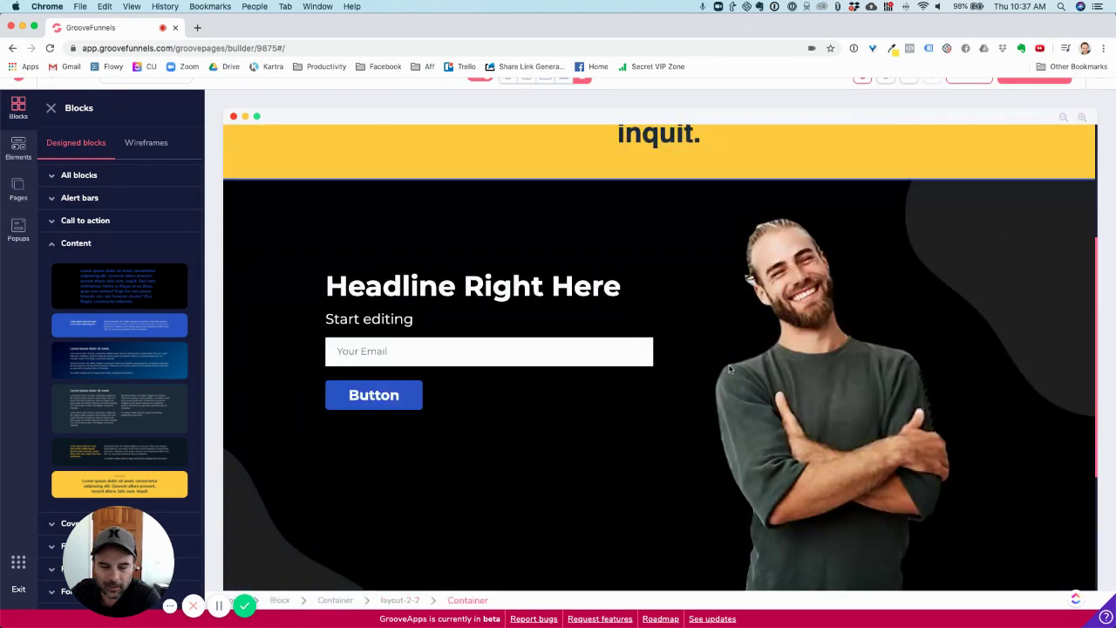
scroll(634, 207, "up", 2)
scroll(638, 206, "up", 1)
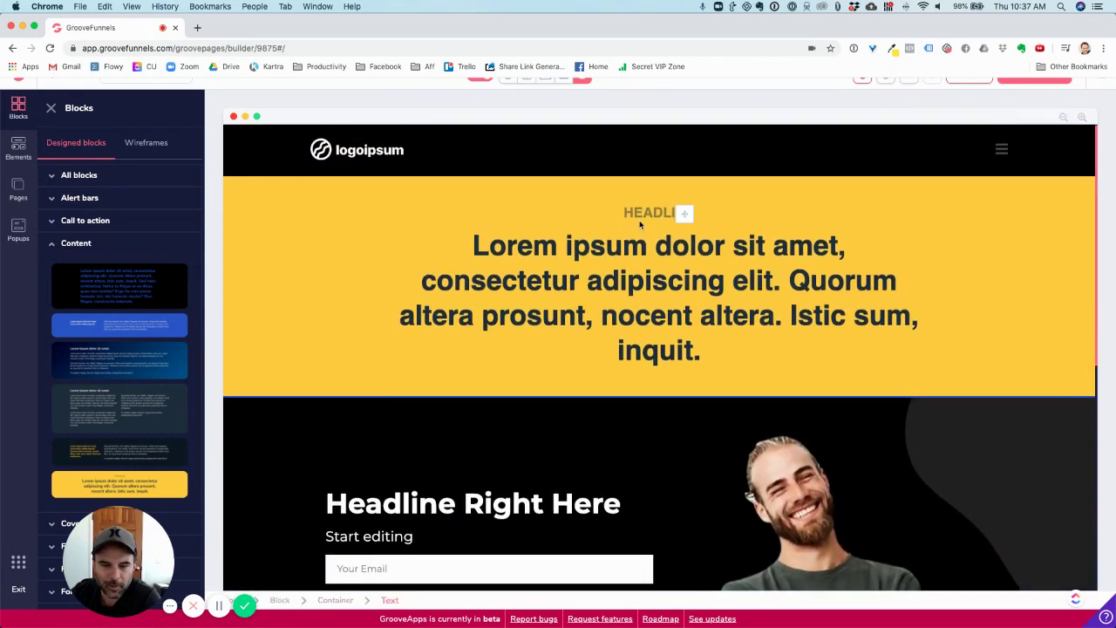
- Place a Card element beneath the hero's email field and view its image settings
left_click(33, 156)
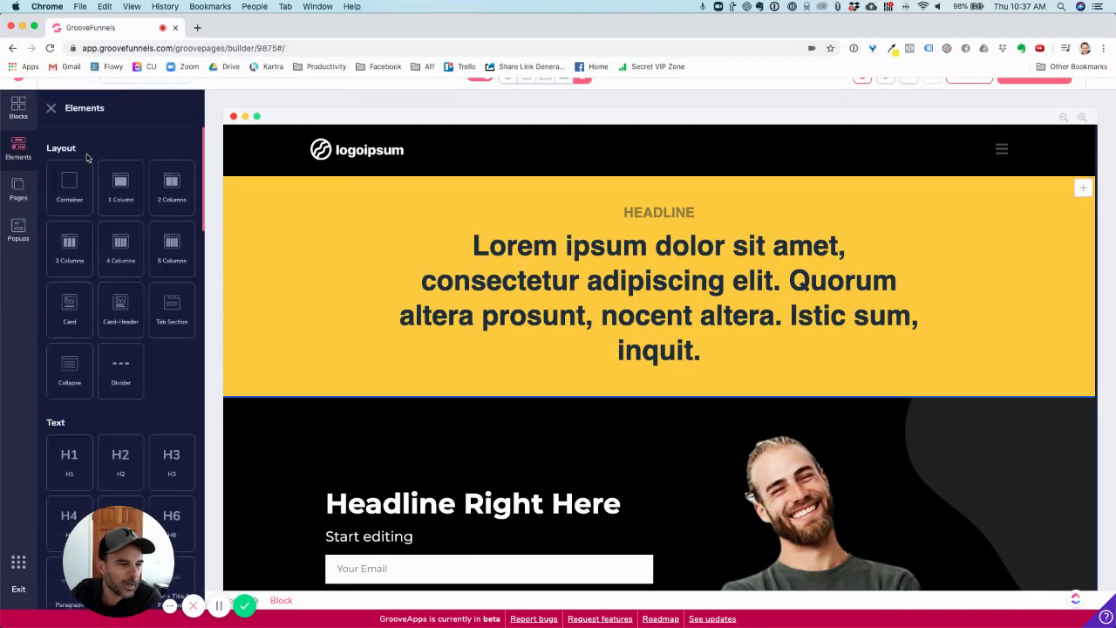
scroll(667, 354, "down", 5)
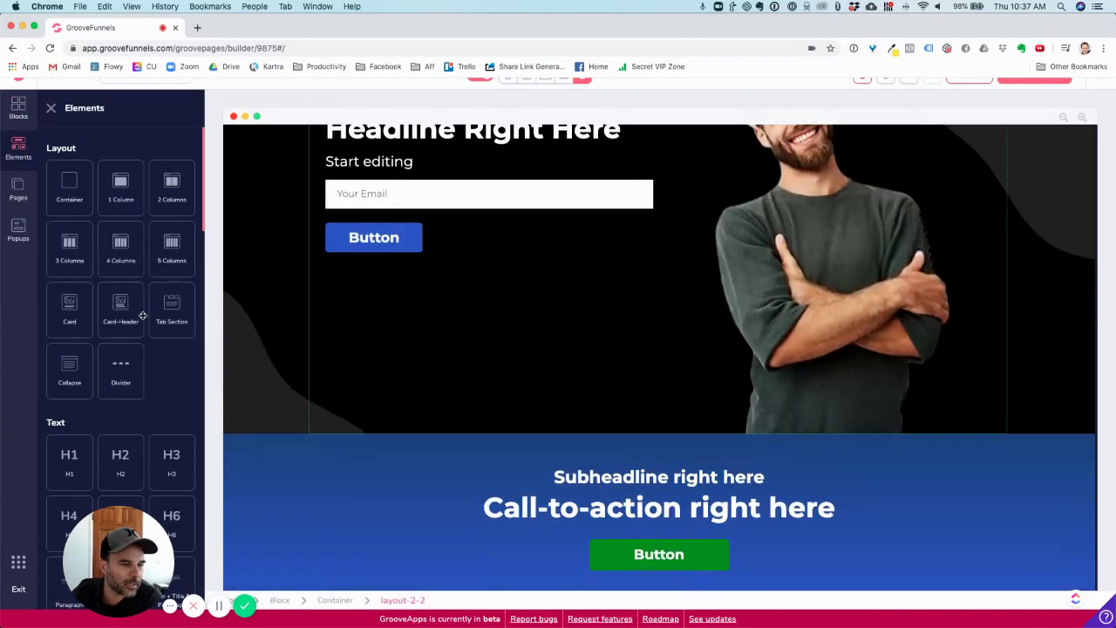
left_click_drag(70, 305, 415, 447)
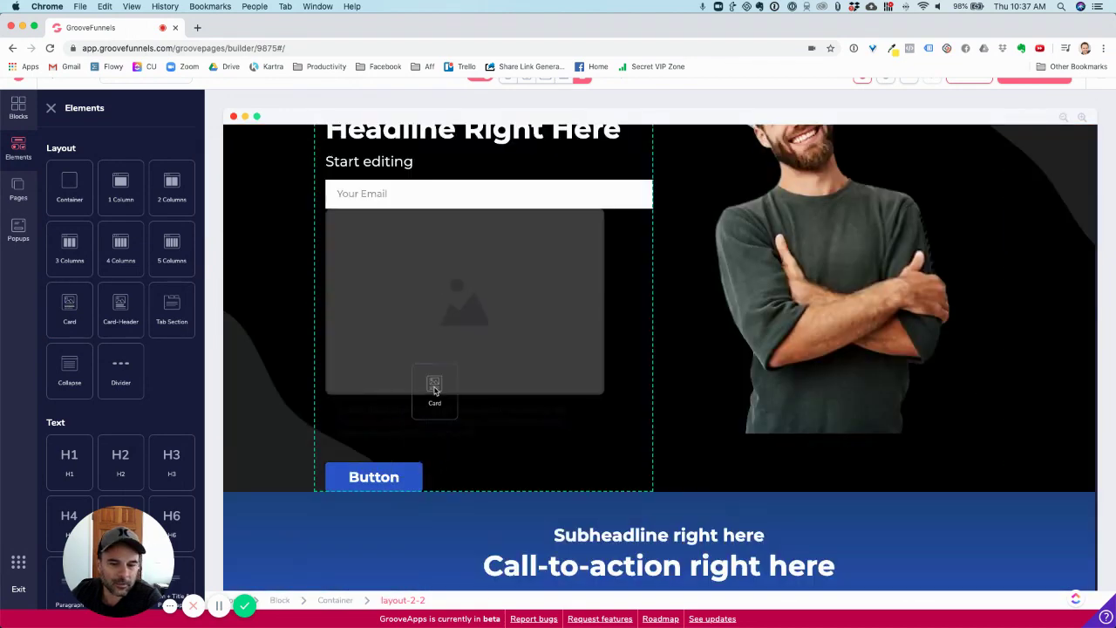
left_click_drag(414, 447, 434, 391)
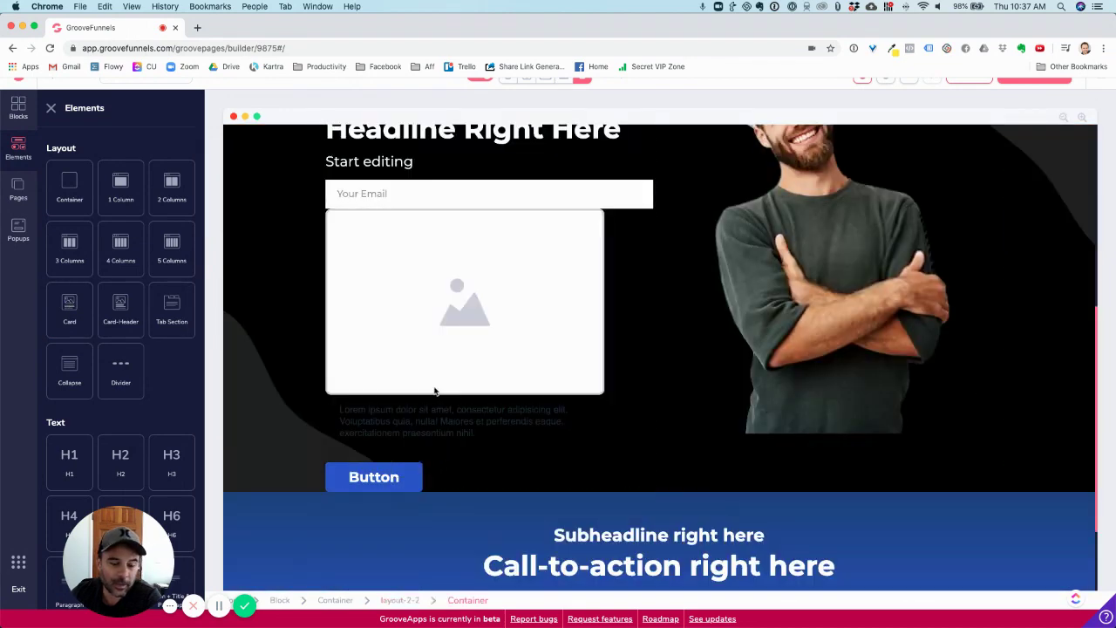
left_click(472, 316)
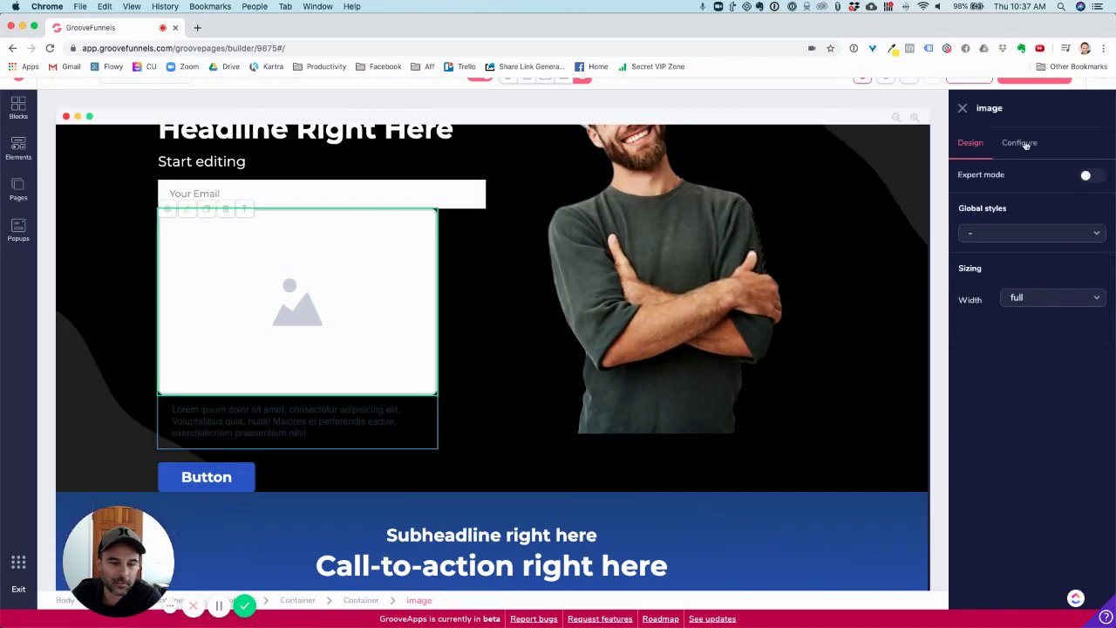
left_click(1022, 144)
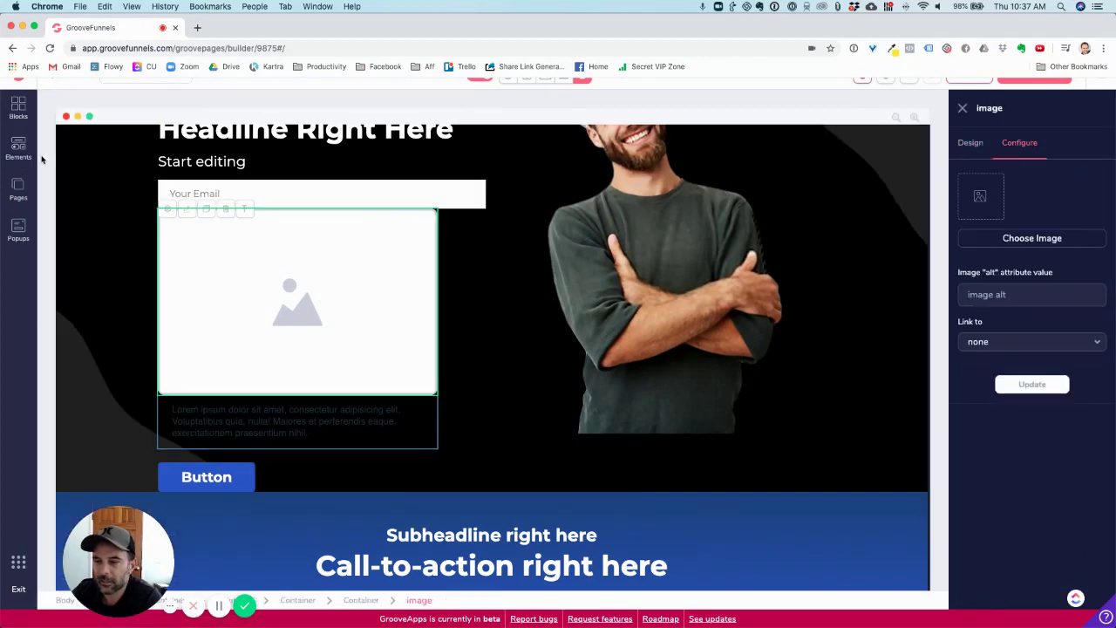
left_click(18, 189)
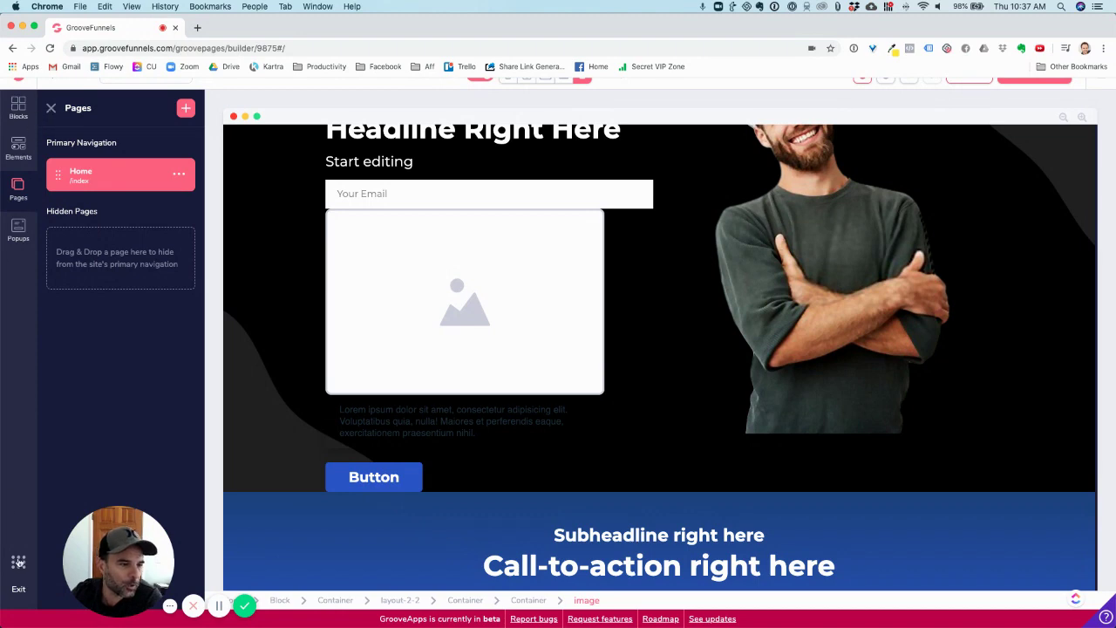
- Exit the GroovePages builder via the bottom sidebar Exit button to the GrooveFunnels dashboard
left_click(20, 590)
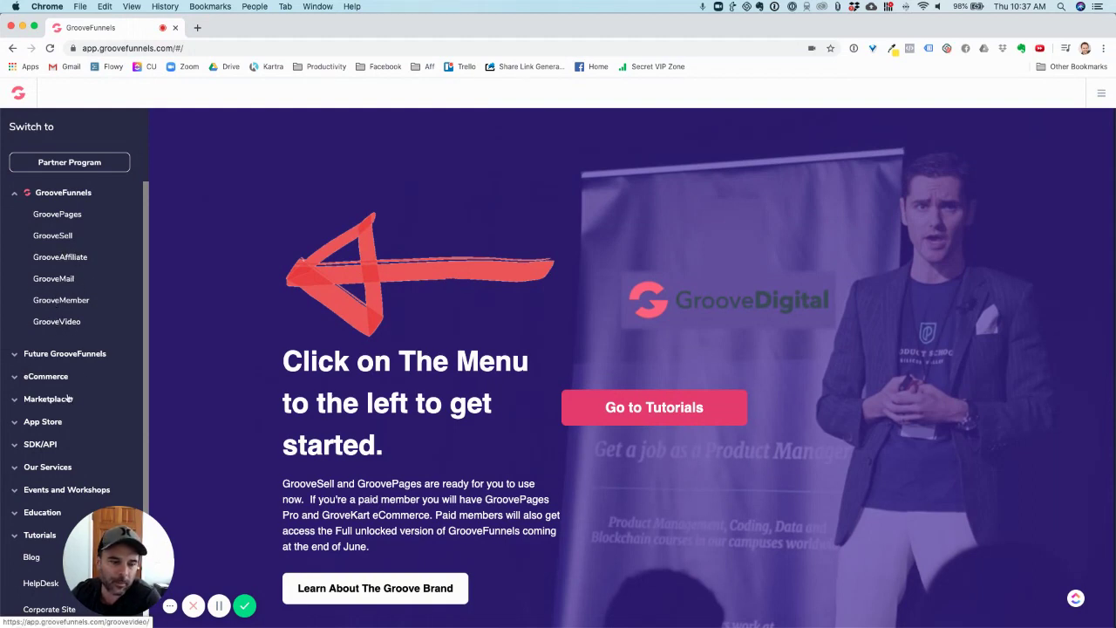
- Expand Future GrooveFunnels to list GrooveBlog, GrooveWebinars, GrooveDesk, GrooveCalendar and GrooveSurvey
left_click(52, 354)
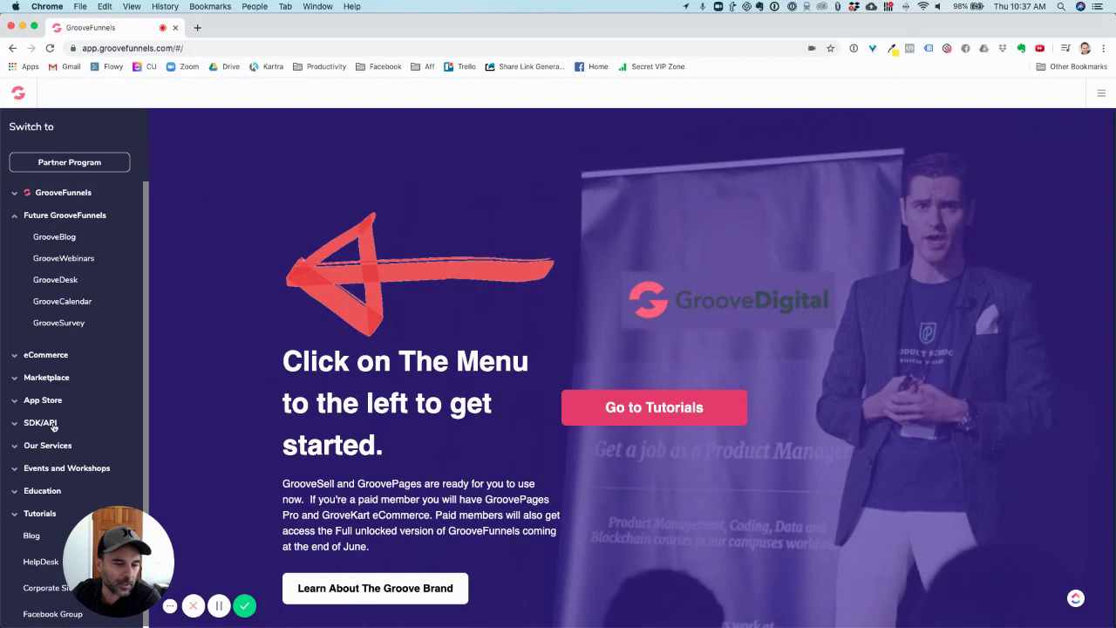
scroll(52, 426, "down", 1)
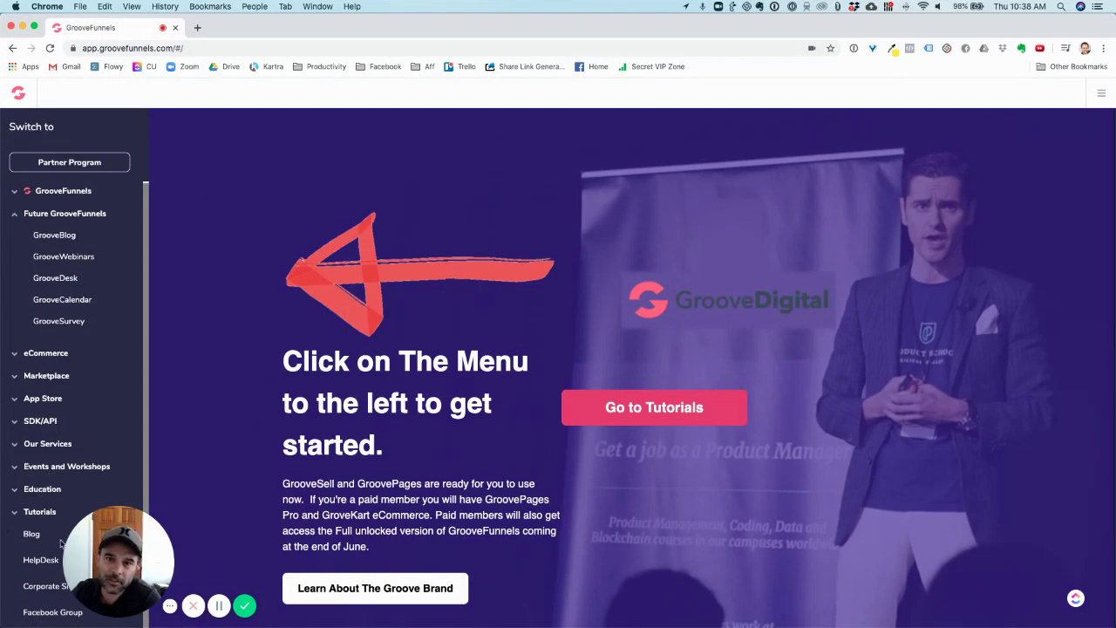
left_click(130, 603)
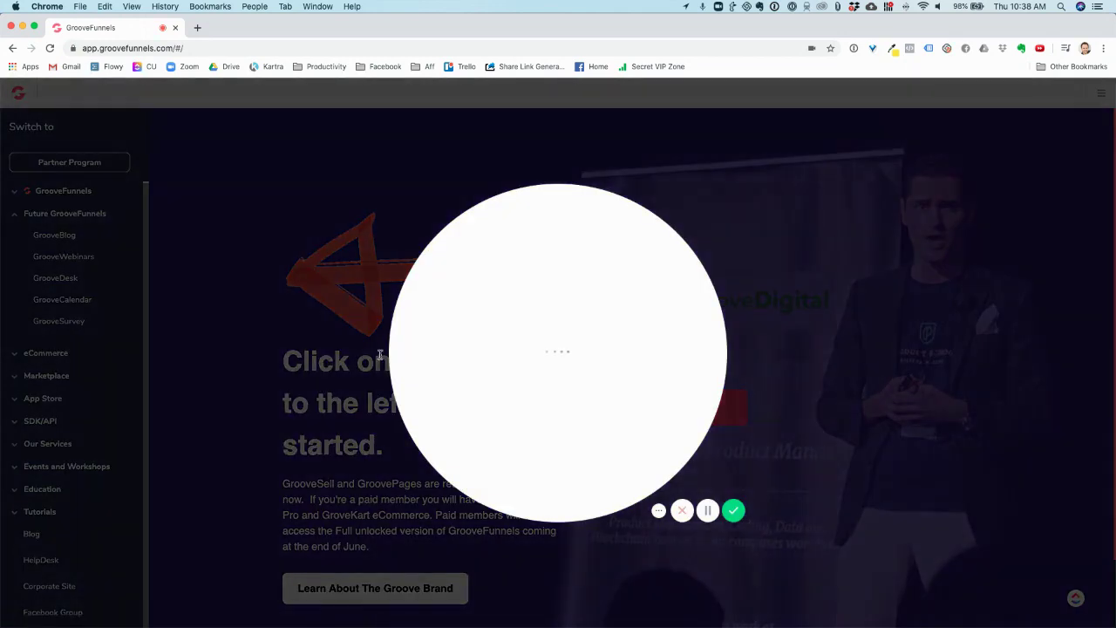